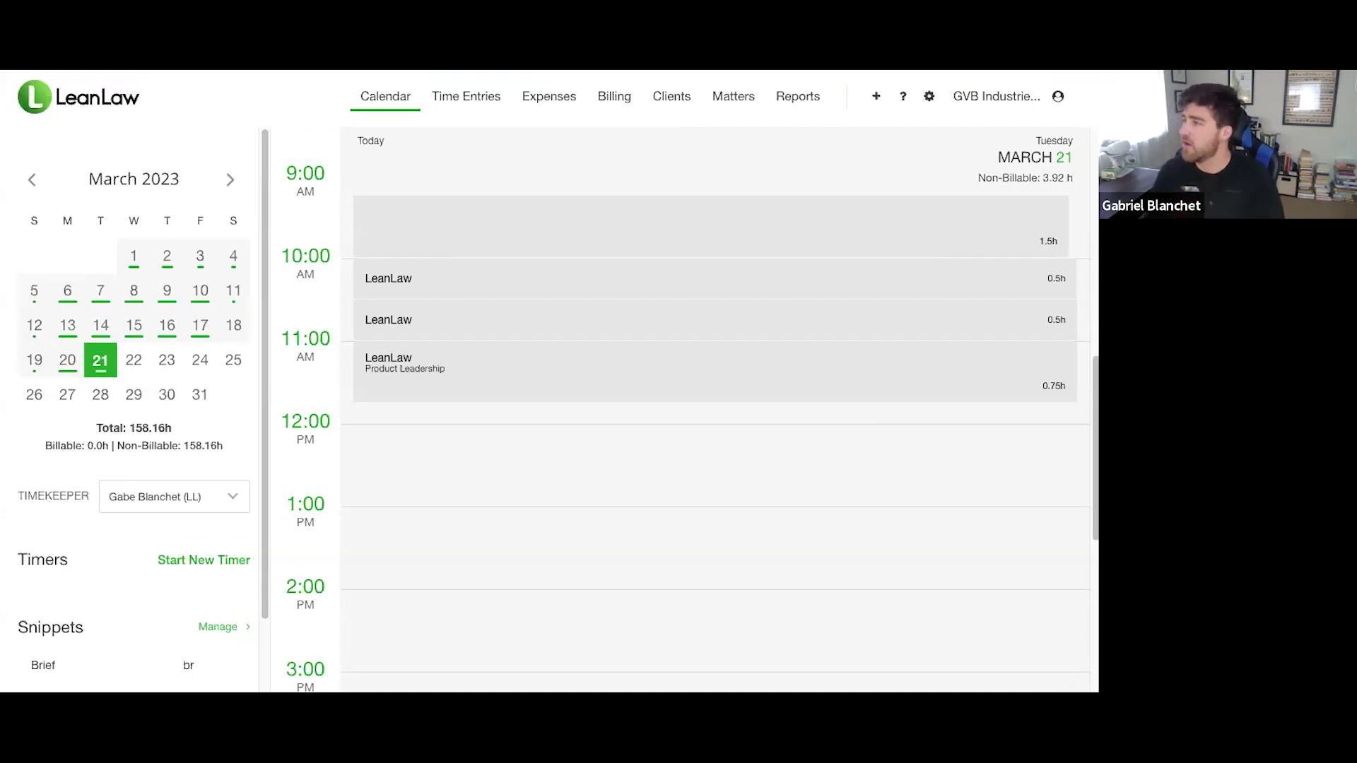
# Open the Ready to Bill page in the billing area and collapse its filters.
pyautogui.click(614, 97)
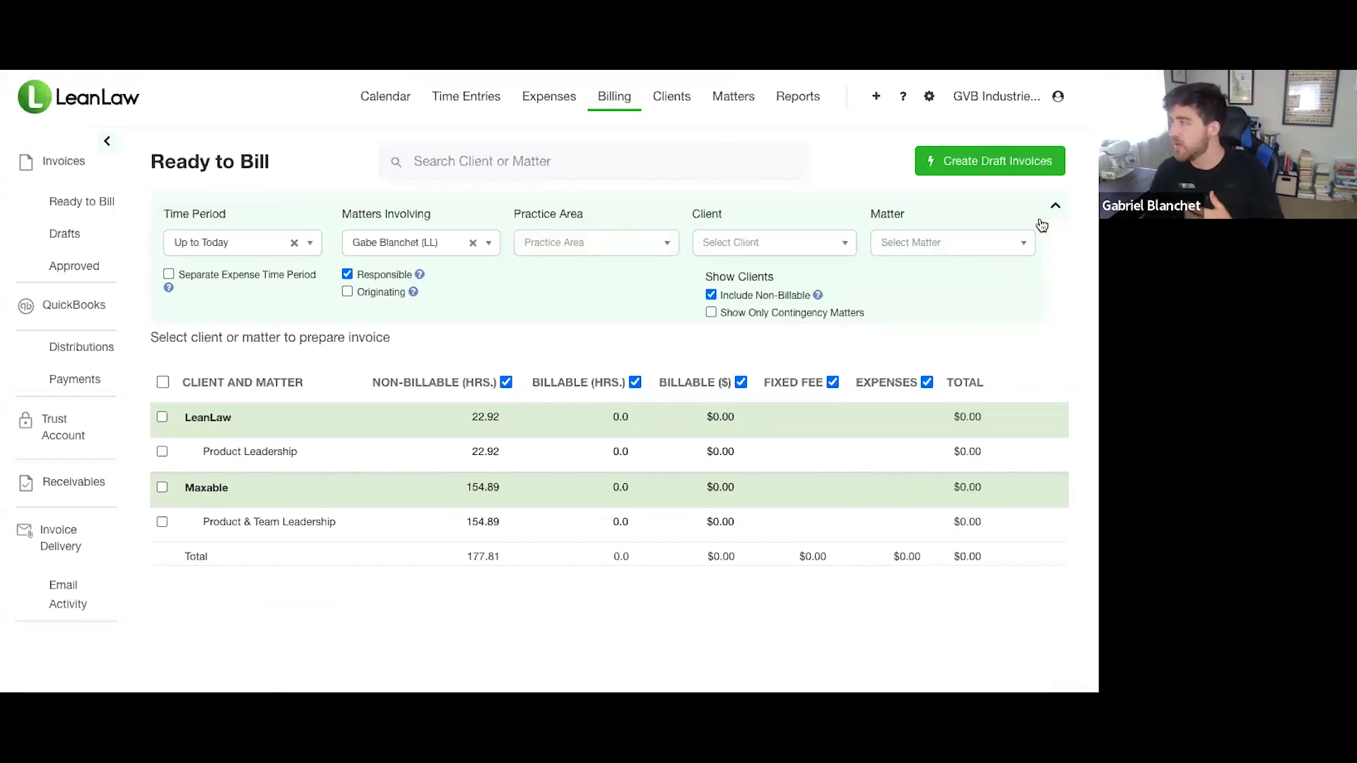
pyautogui.click(1058, 207)
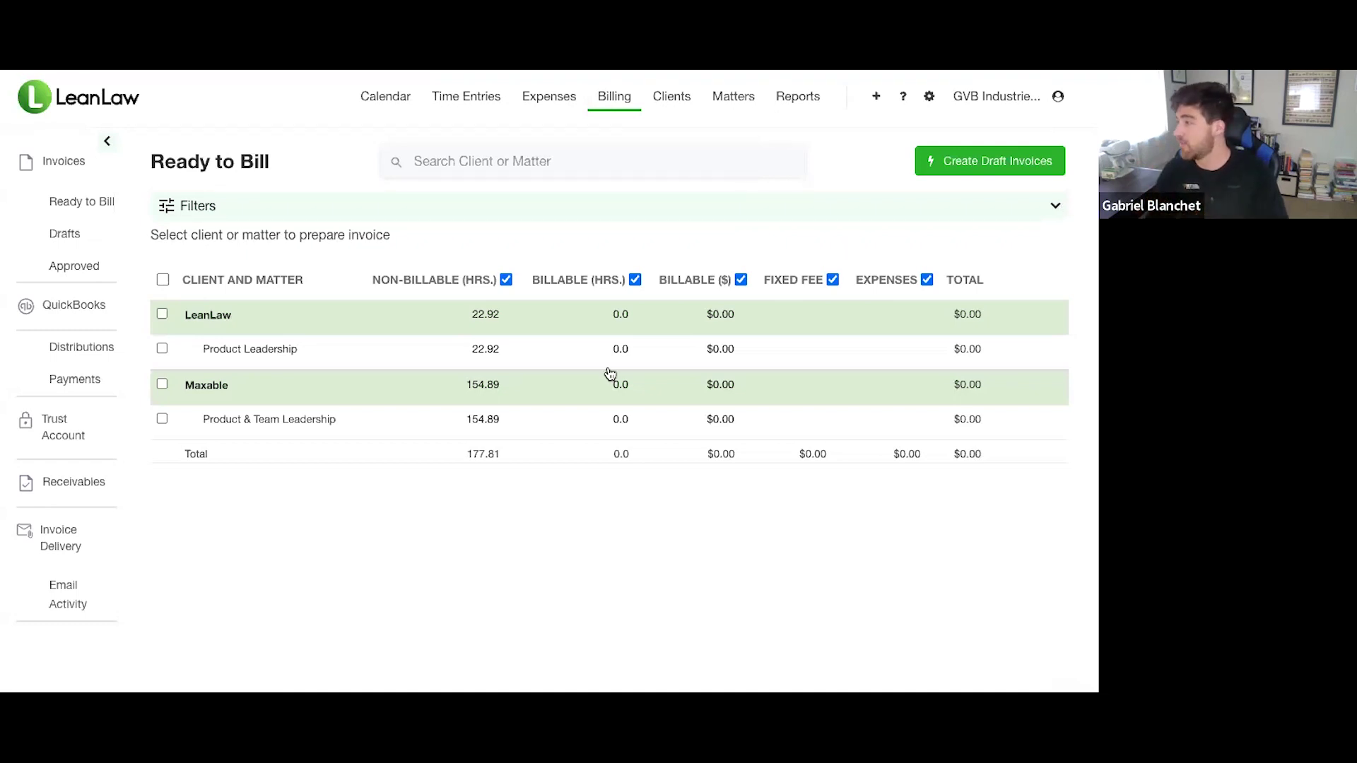
pyautogui.click(1003, 96)
pyautogui.click(864, 185)
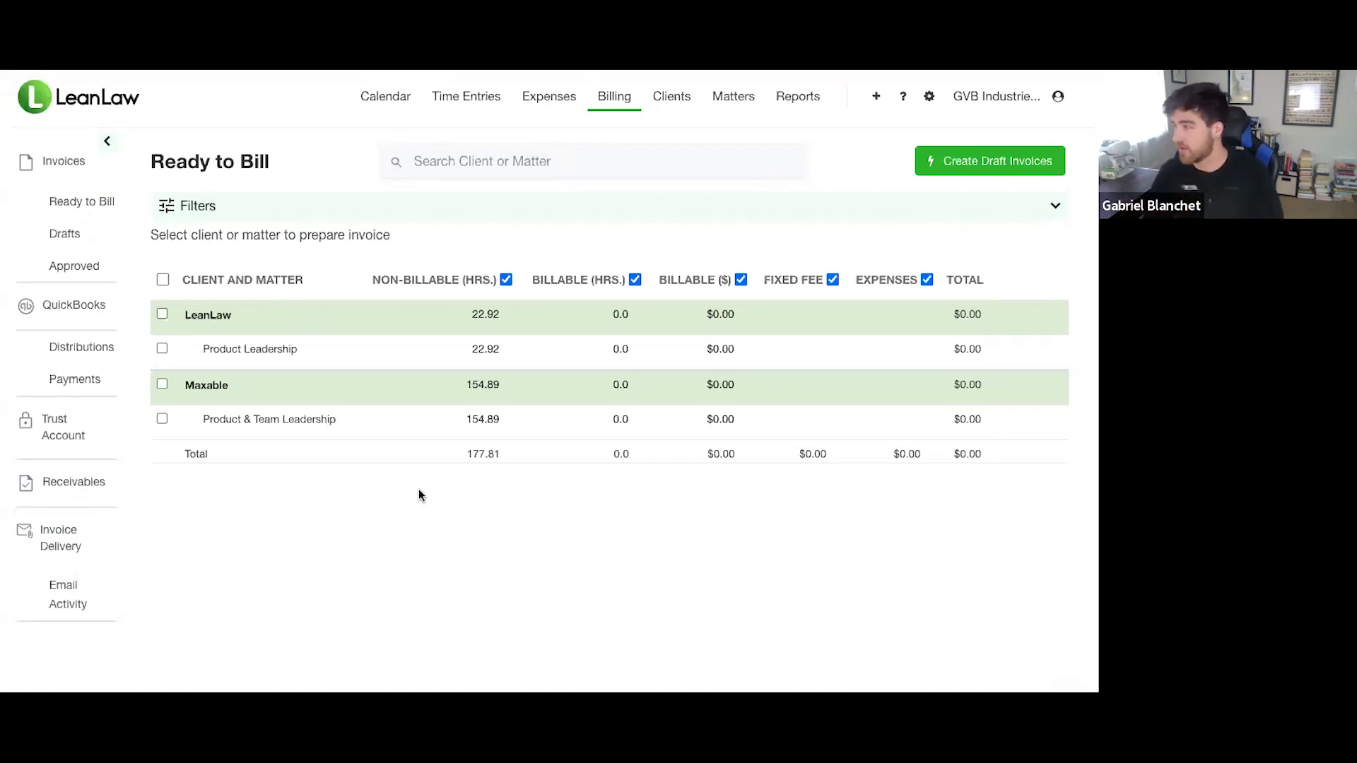
# Demonstrate collapsing and expanding the billing navigation sidebar, and show and hide the Ready to Bill filters.
pyautogui.click(108, 144)
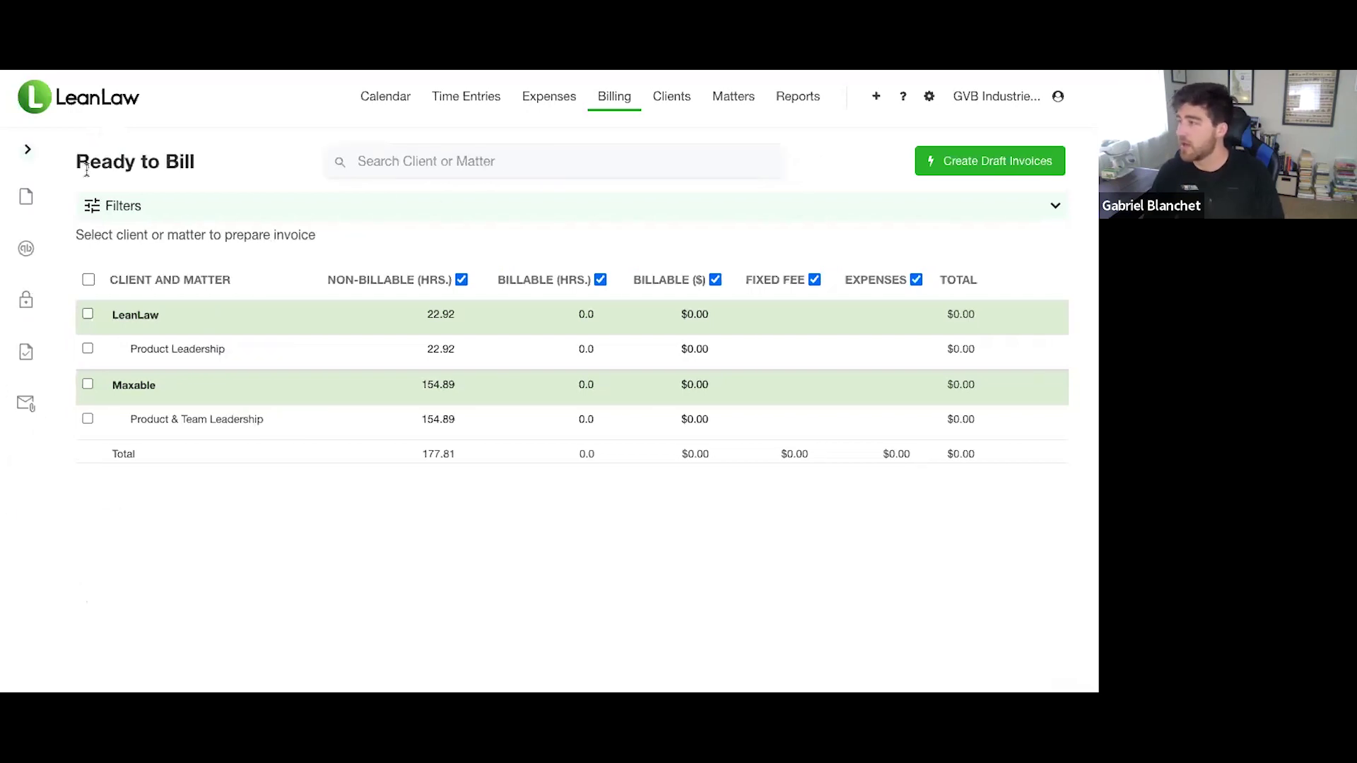
pyautogui.click(29, 149)
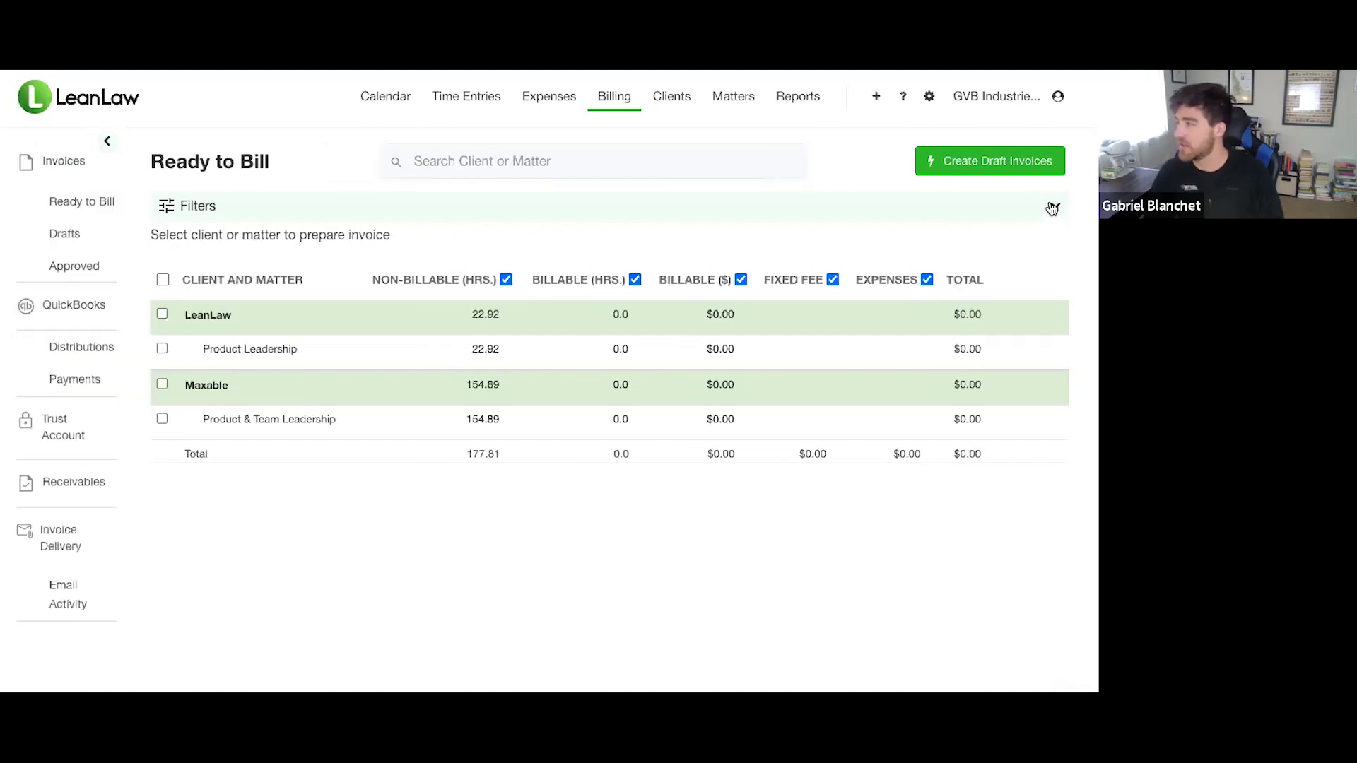
pyautogui.click(107, 145)
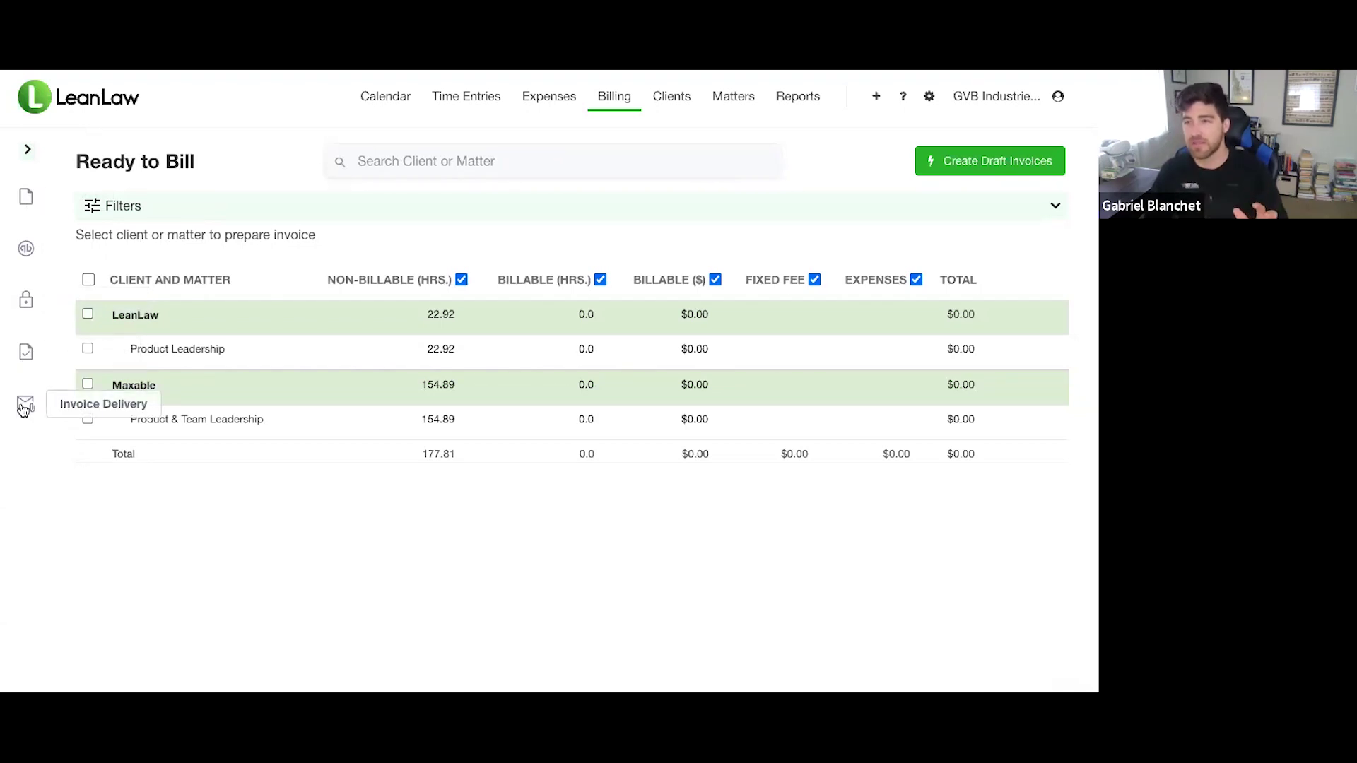
pyautogui.click(28, 153)
pyautogui.click(1056, 208)
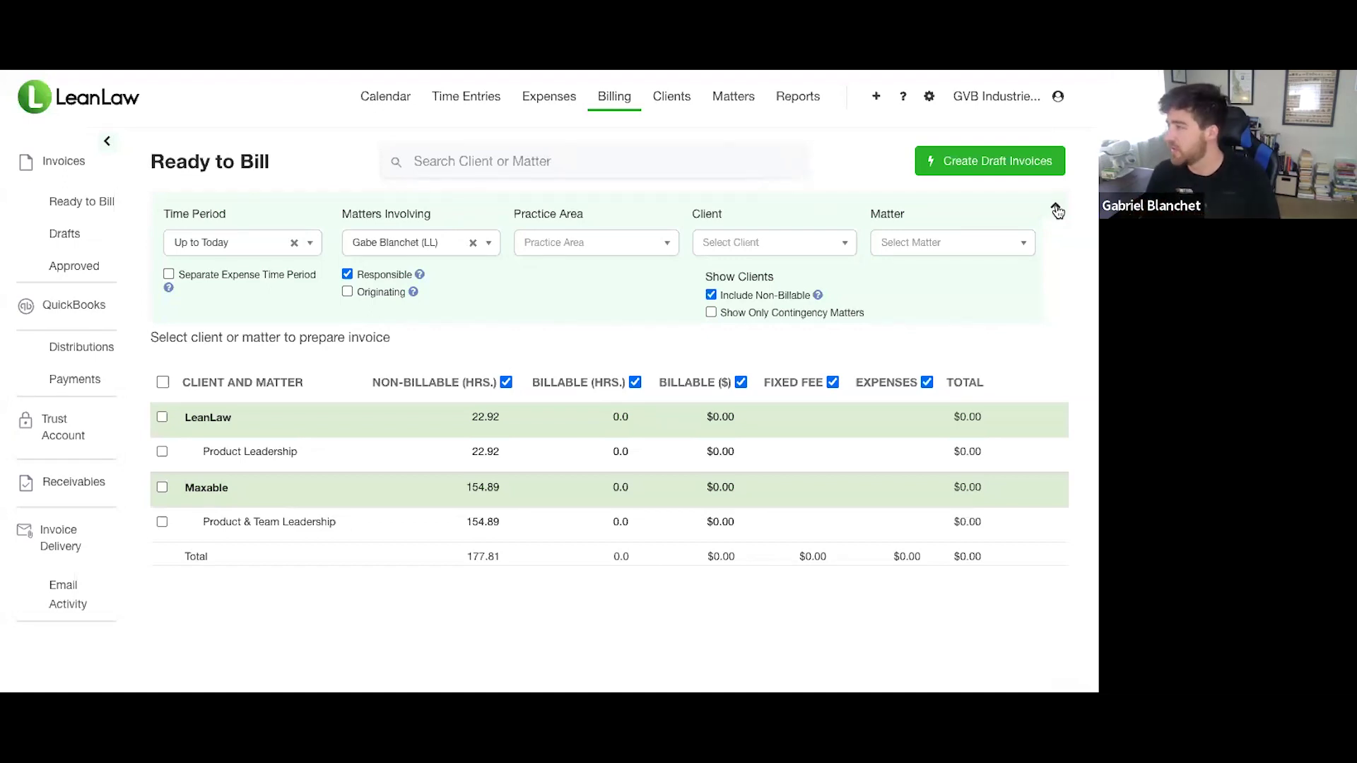
pyautogui.click(1056, 210)
pyautogui.click(108, 141)
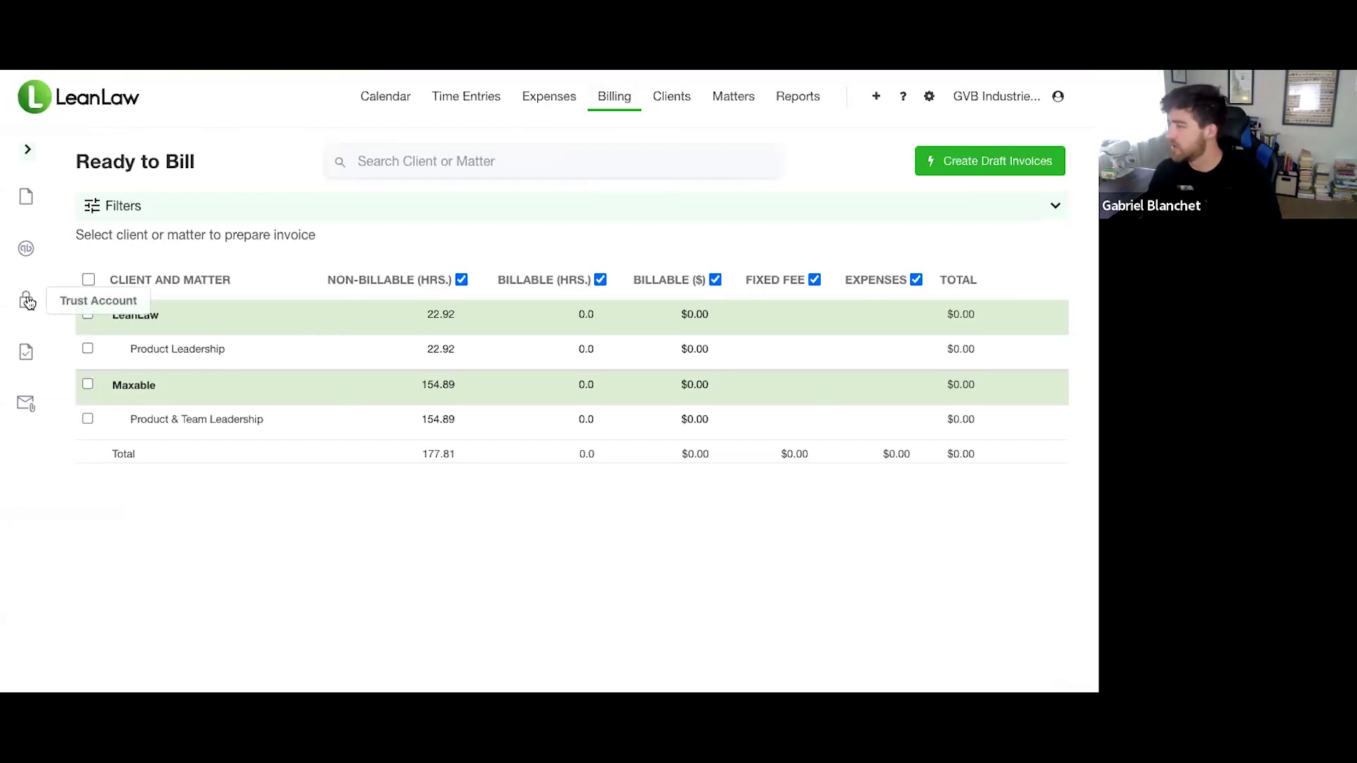
pyautogui.click(29, 147)
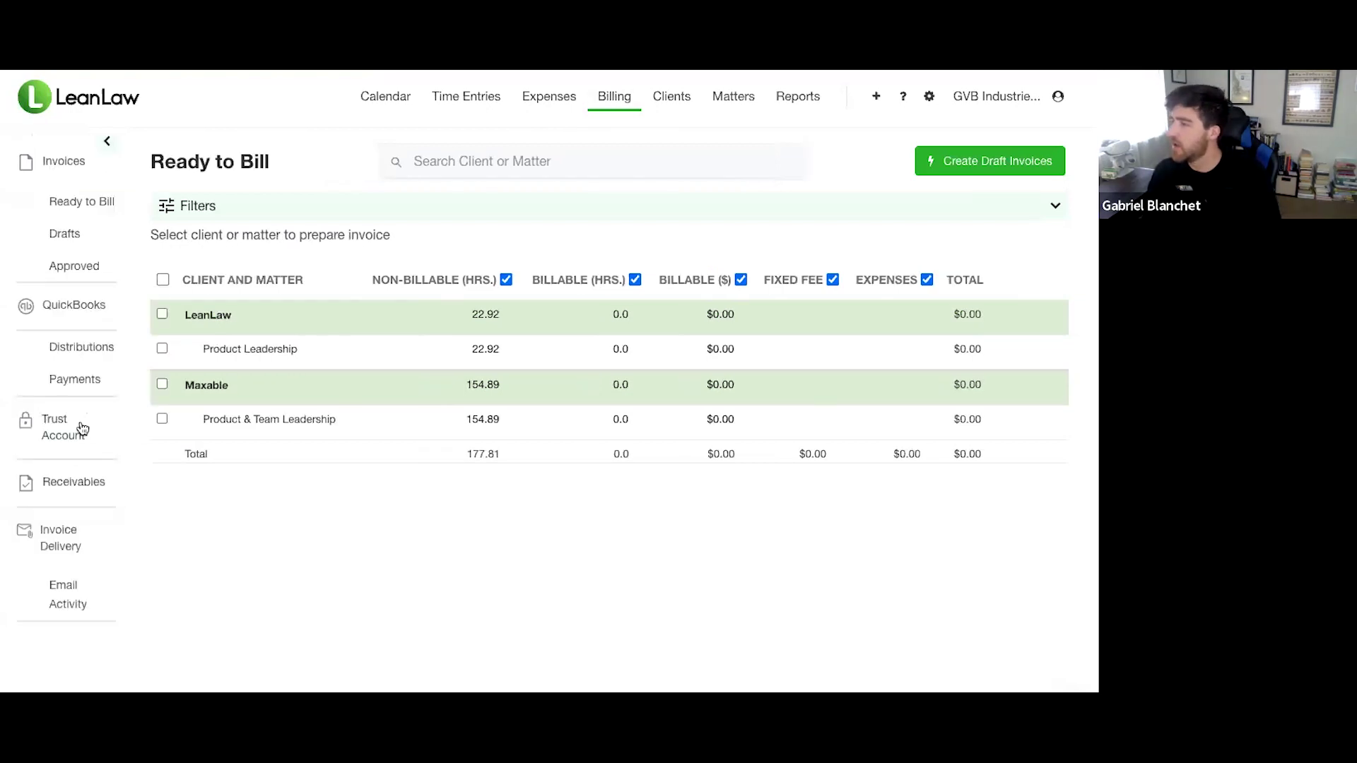
# Review the Email Activity overview under Invoice Delivery, highlighting the recipient statuses of the Invoice 1013 email.
pyautogui.click(67, 539)
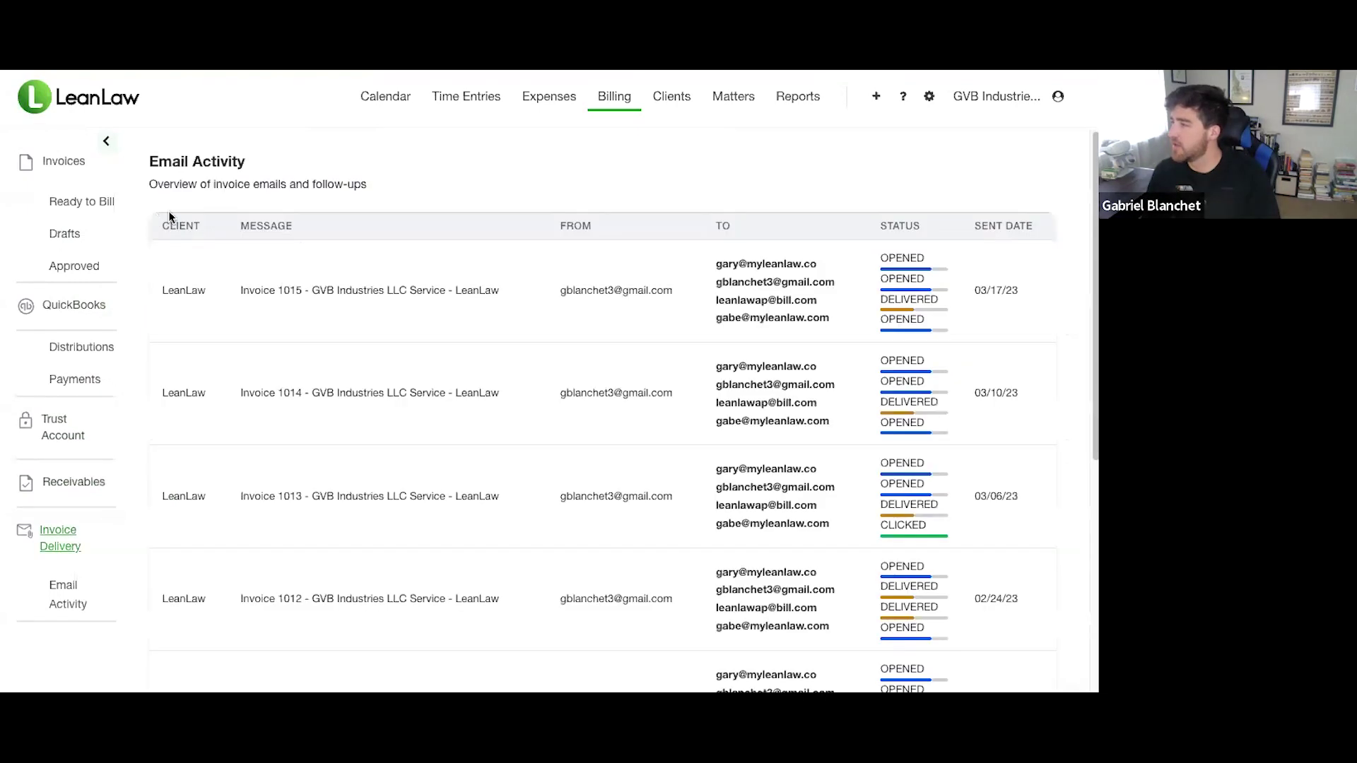
pyautogui.scroll(-1, 314, 360)
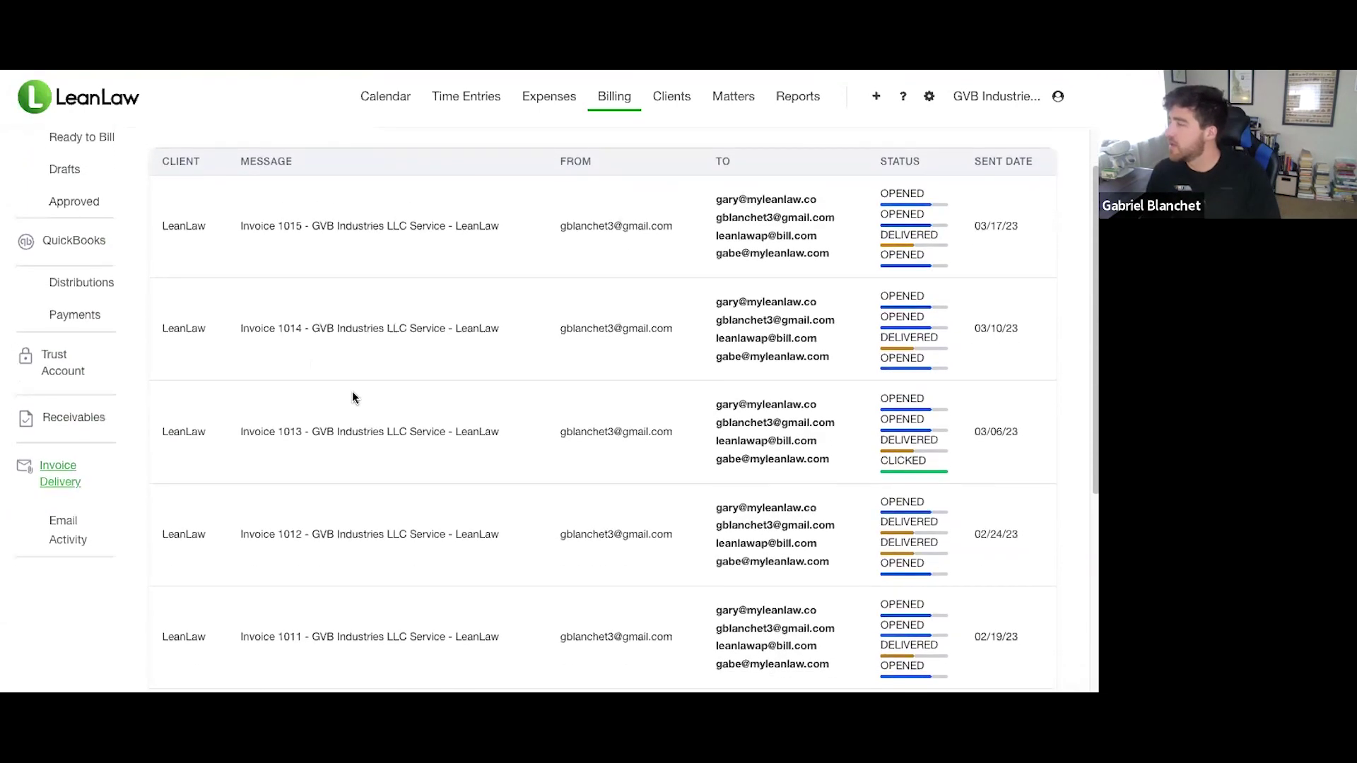
pyautogui.scroll(-1, 353, 397)
pyautogui.scroll(2, 352, 398)
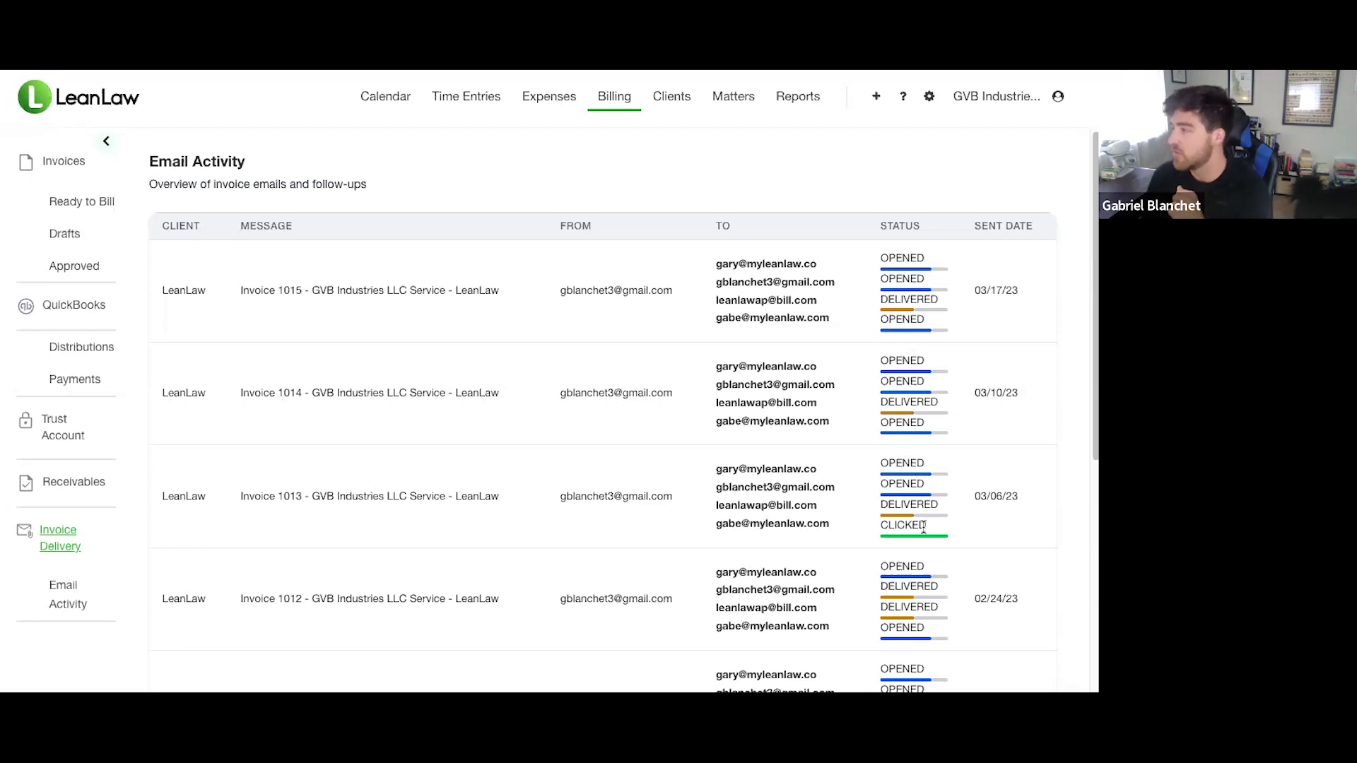
pyautogui.moveTo(930, 525); pyautogui.dragTo(881, 483)
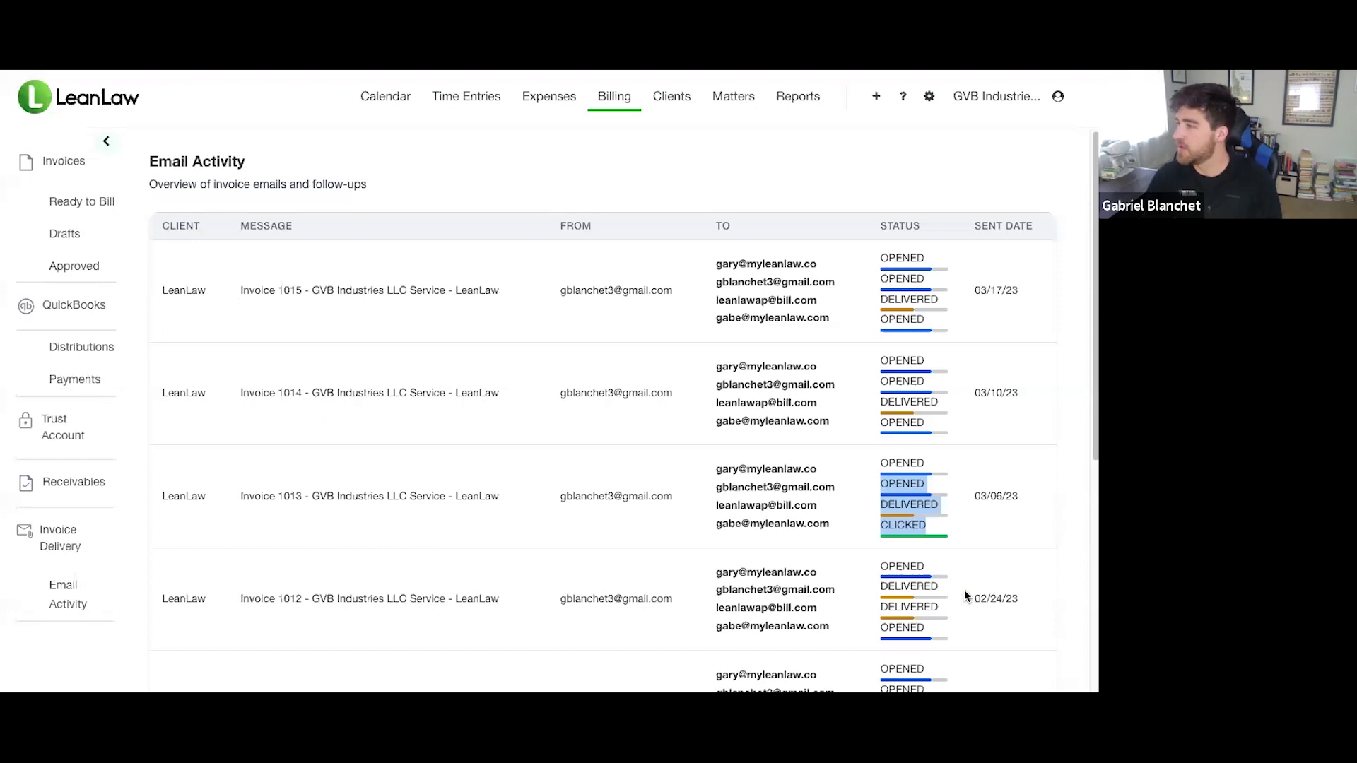
# View the QuickBooks Payments list and the Distributions page in the billing area.
pyautogui.click(96, 352)
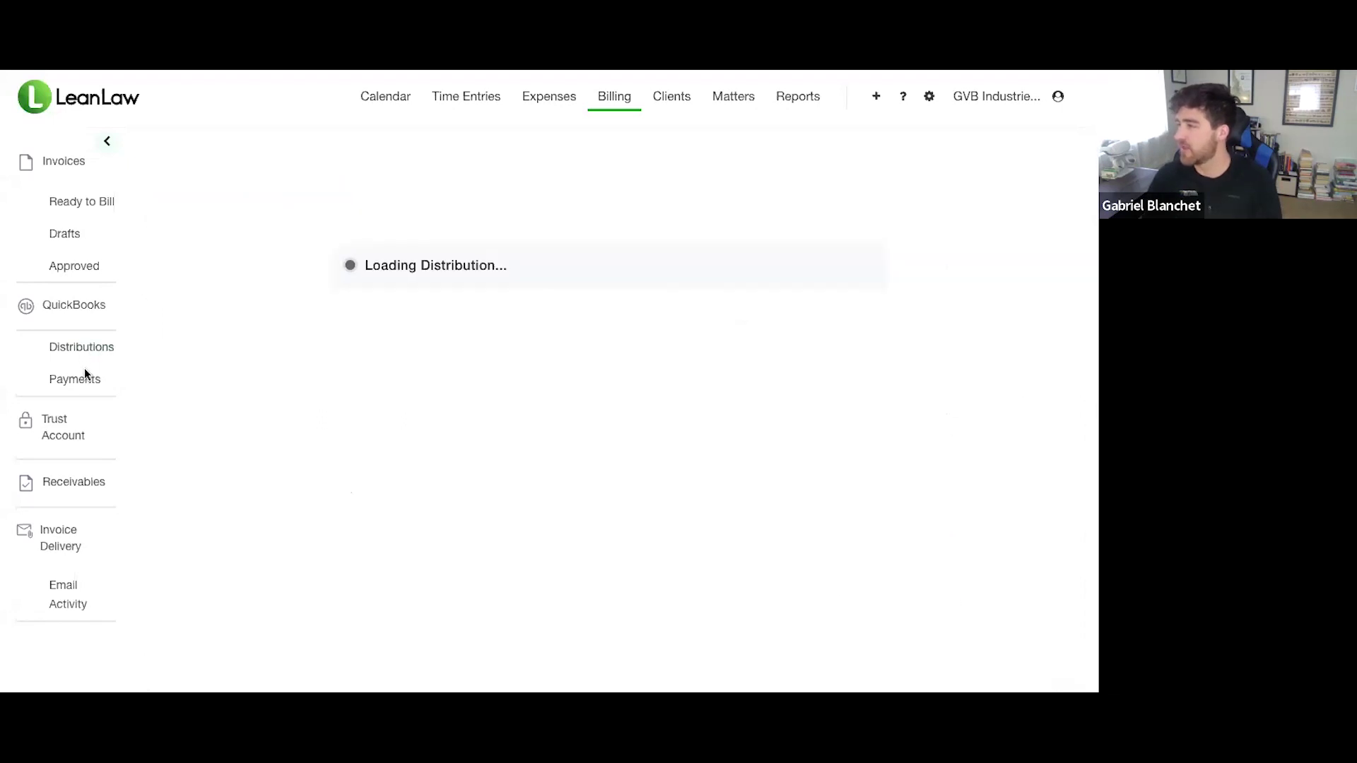
pyautogui.click(83, 381)
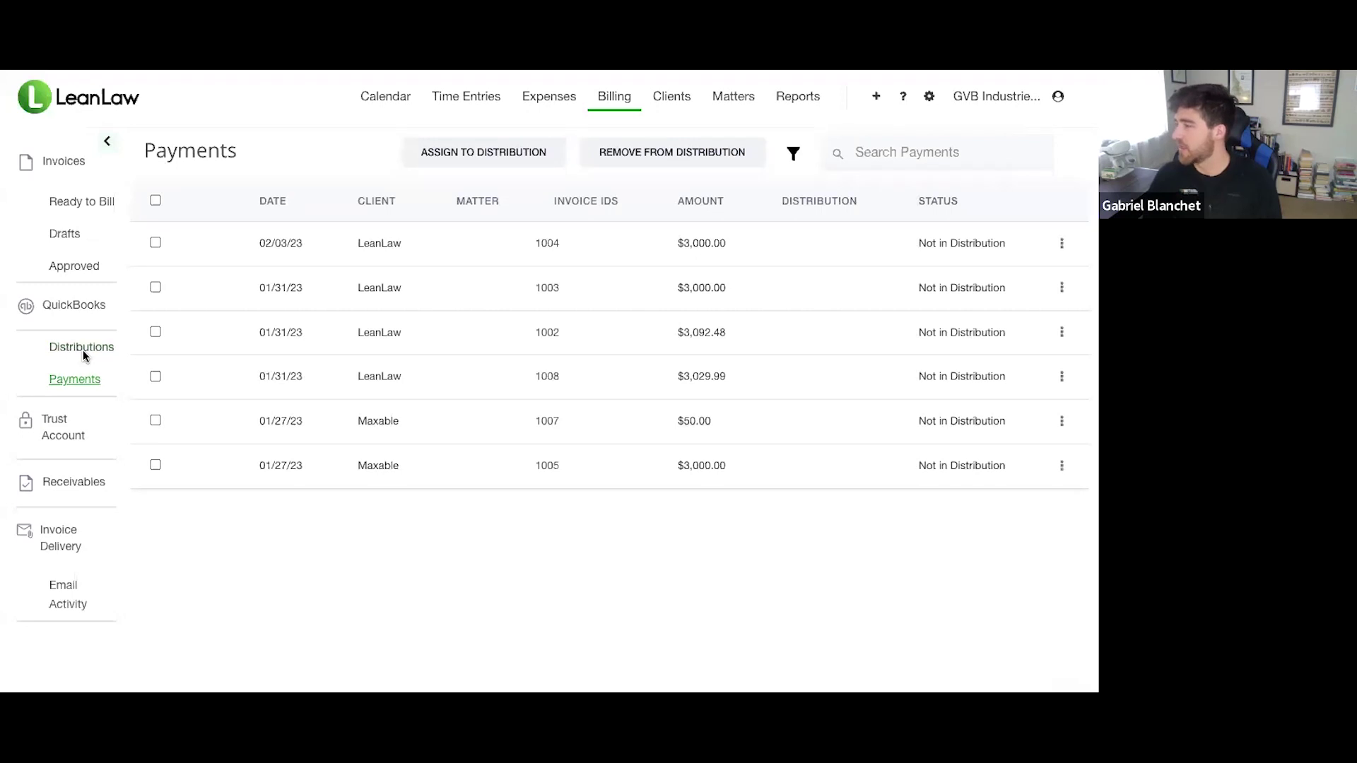
pyautogui.click(75, 349)
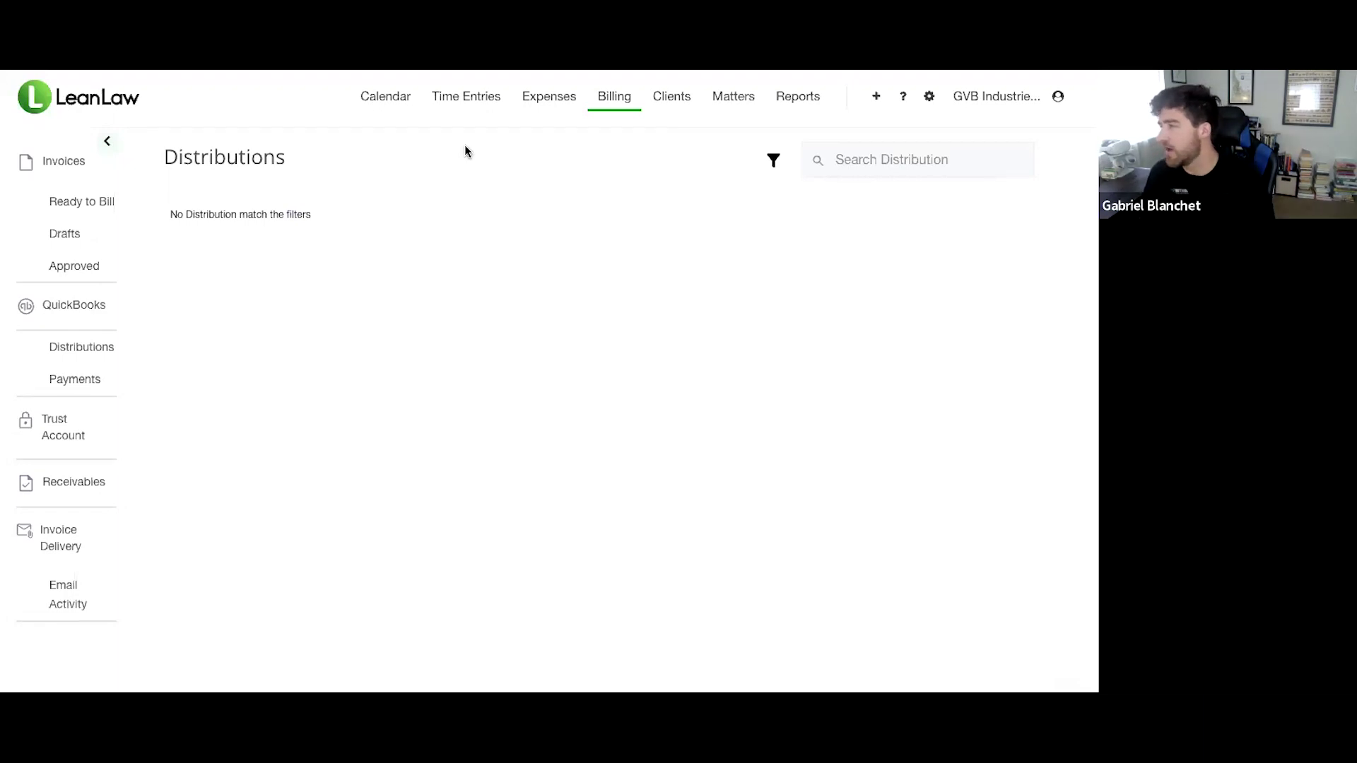
# Revisit the Invoice Delivery page and open the firm's Invoice Email settings to review the sender, subject and selectable items.
pyautogui.click(62, 552)
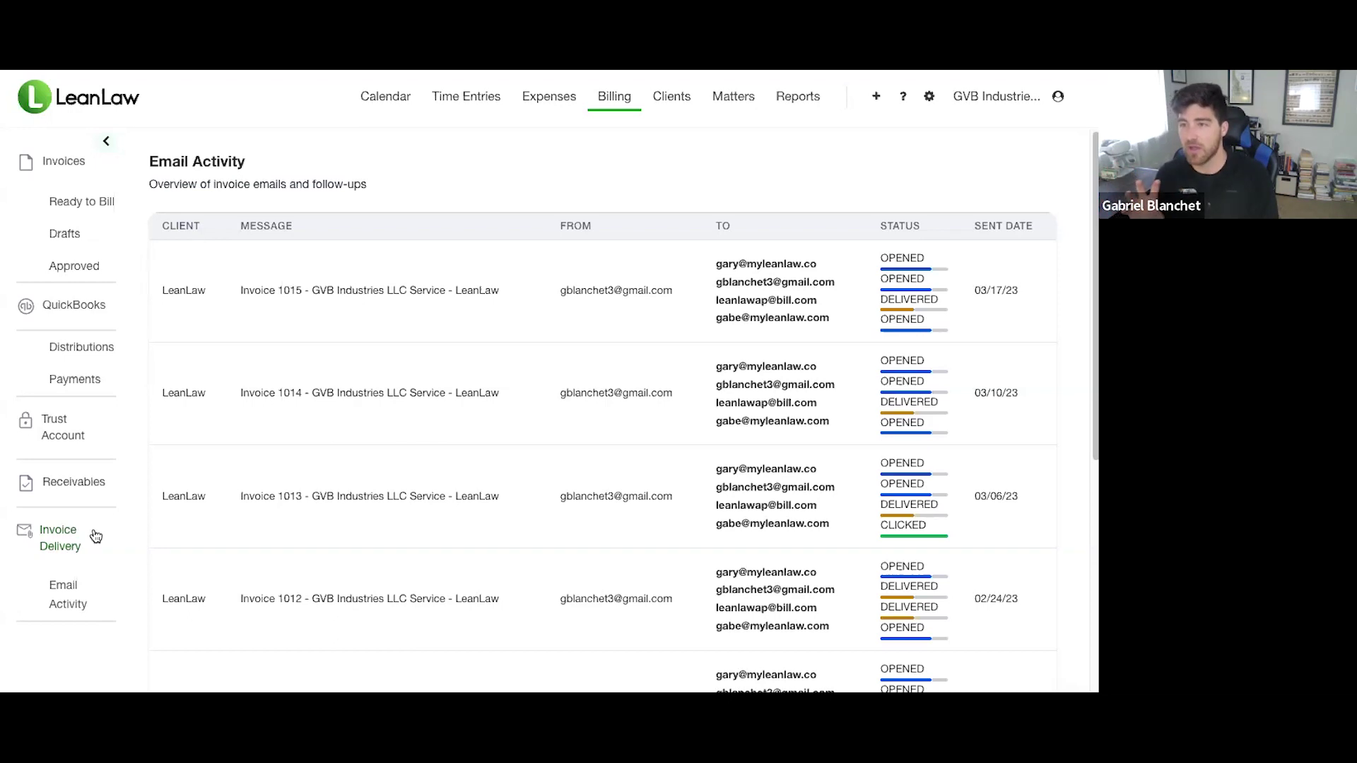
pyautogui.click(930, 97)
pyautogui.scroll(-3, 142, 540)
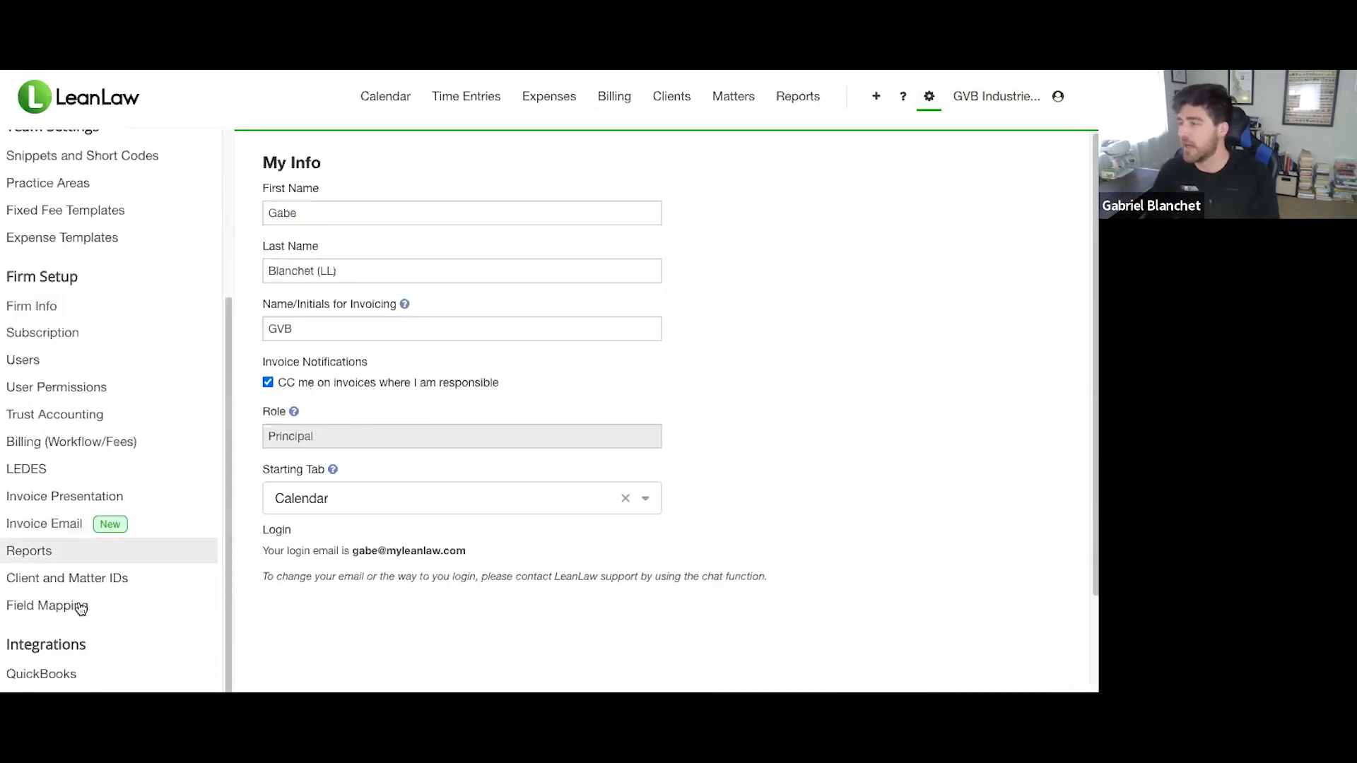
pyautogui.click(71, 527)
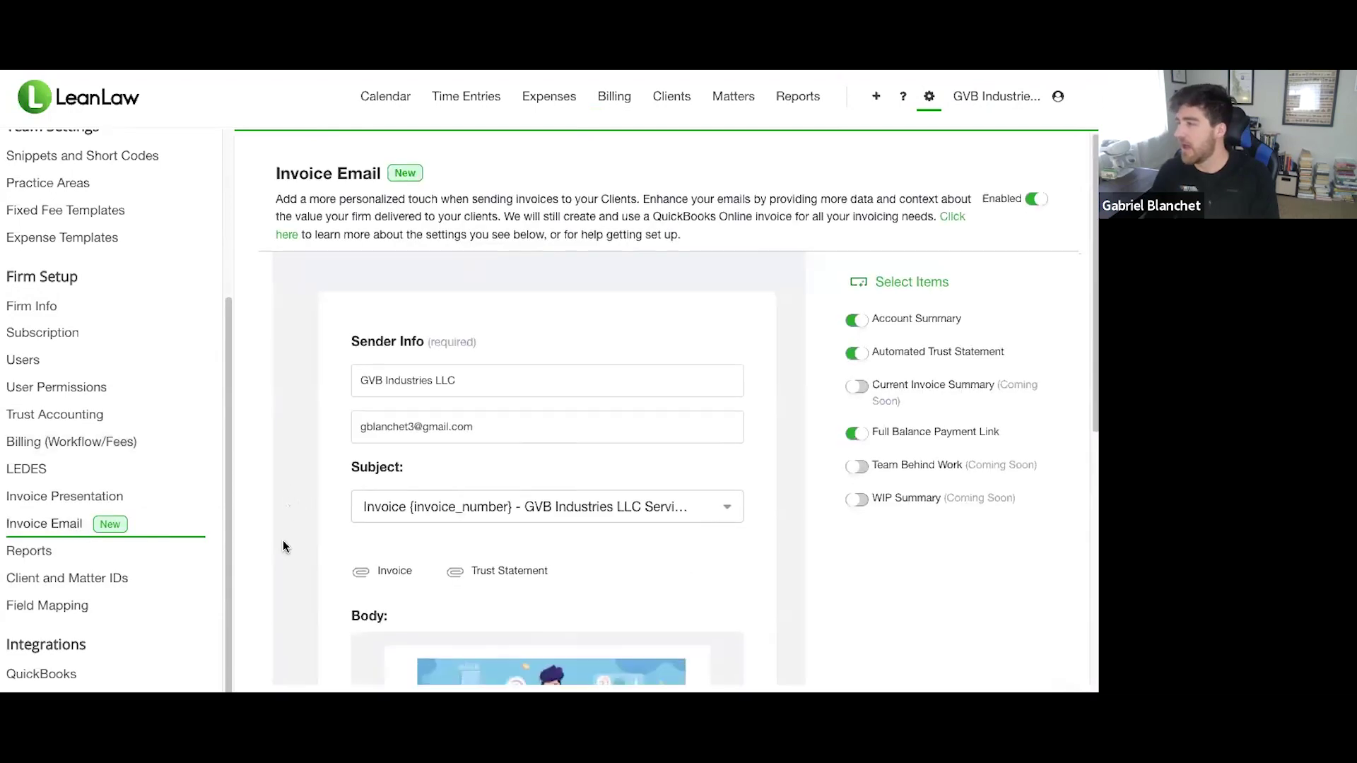
pyautogui.scroll(-1, 283, 540)
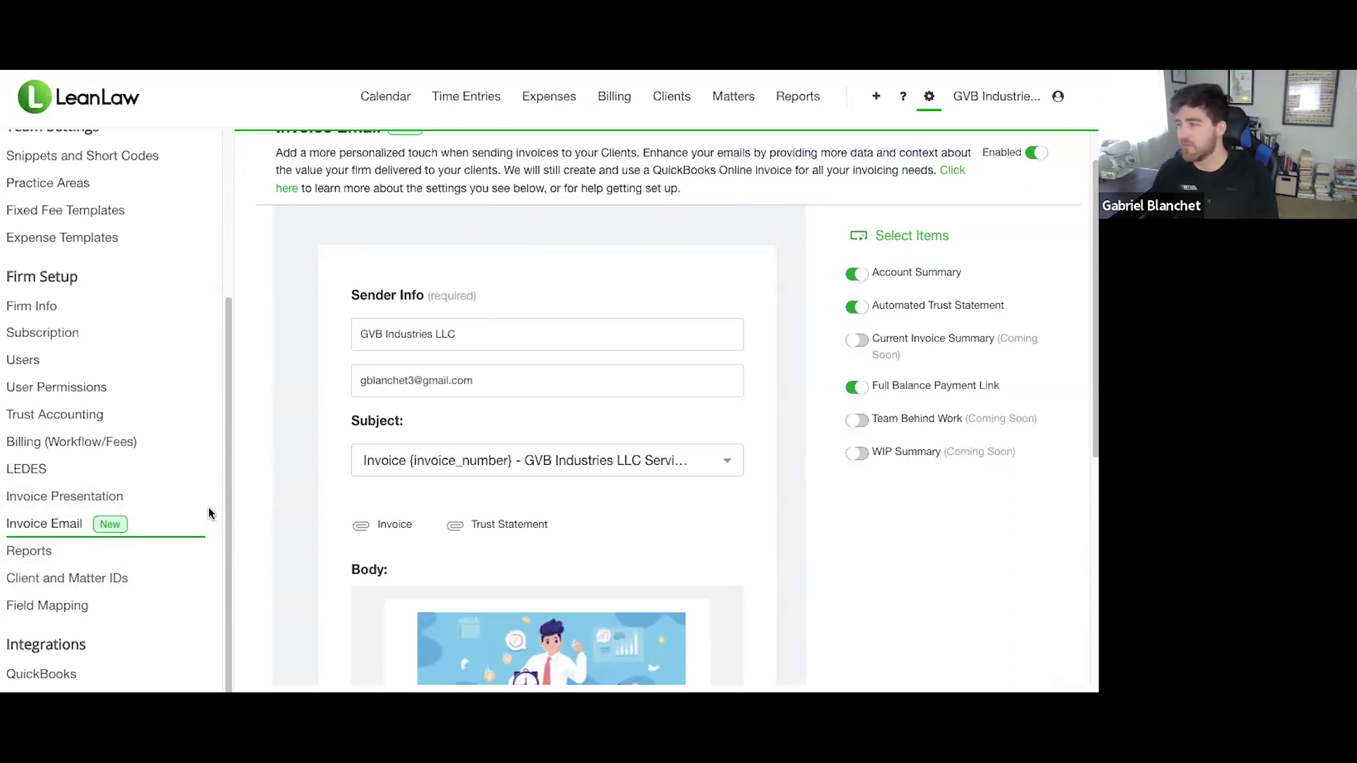
# Return to the Ready to Bill page and open the Product Roadmap to browse the ideas seeking feedback in the LeanLaw Product Portal.
pyautogui.click(614, 97)
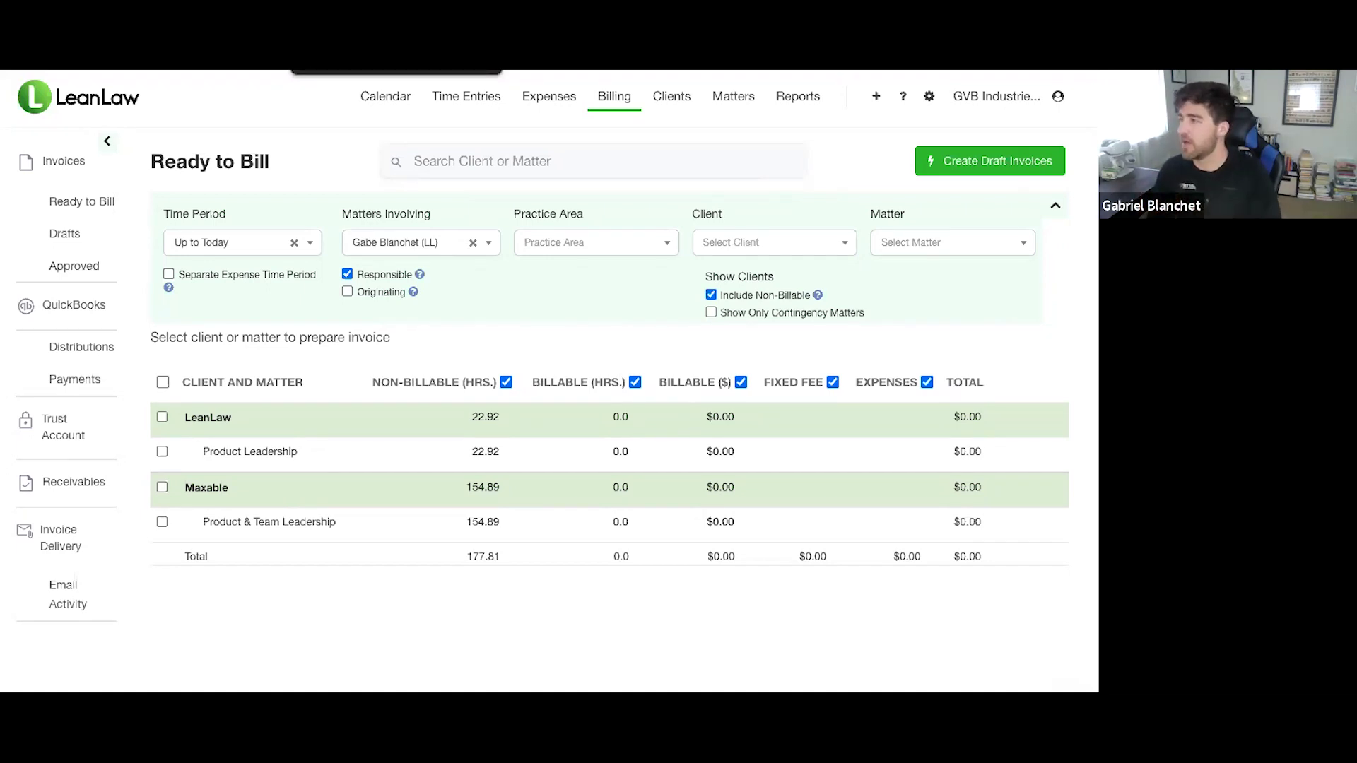
pyautogui.hotkey('alt', 'Tab')
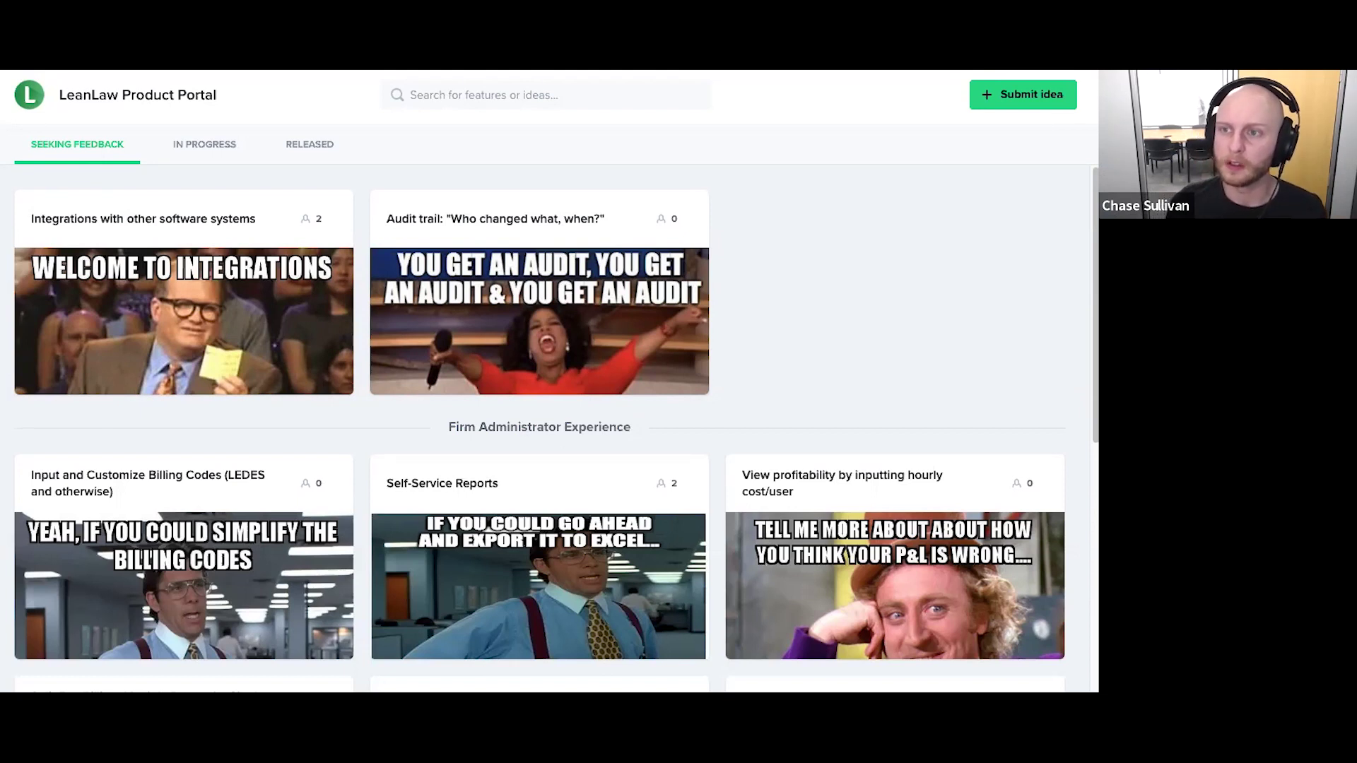
pyautogui.hotkey('alt', 'Tab')
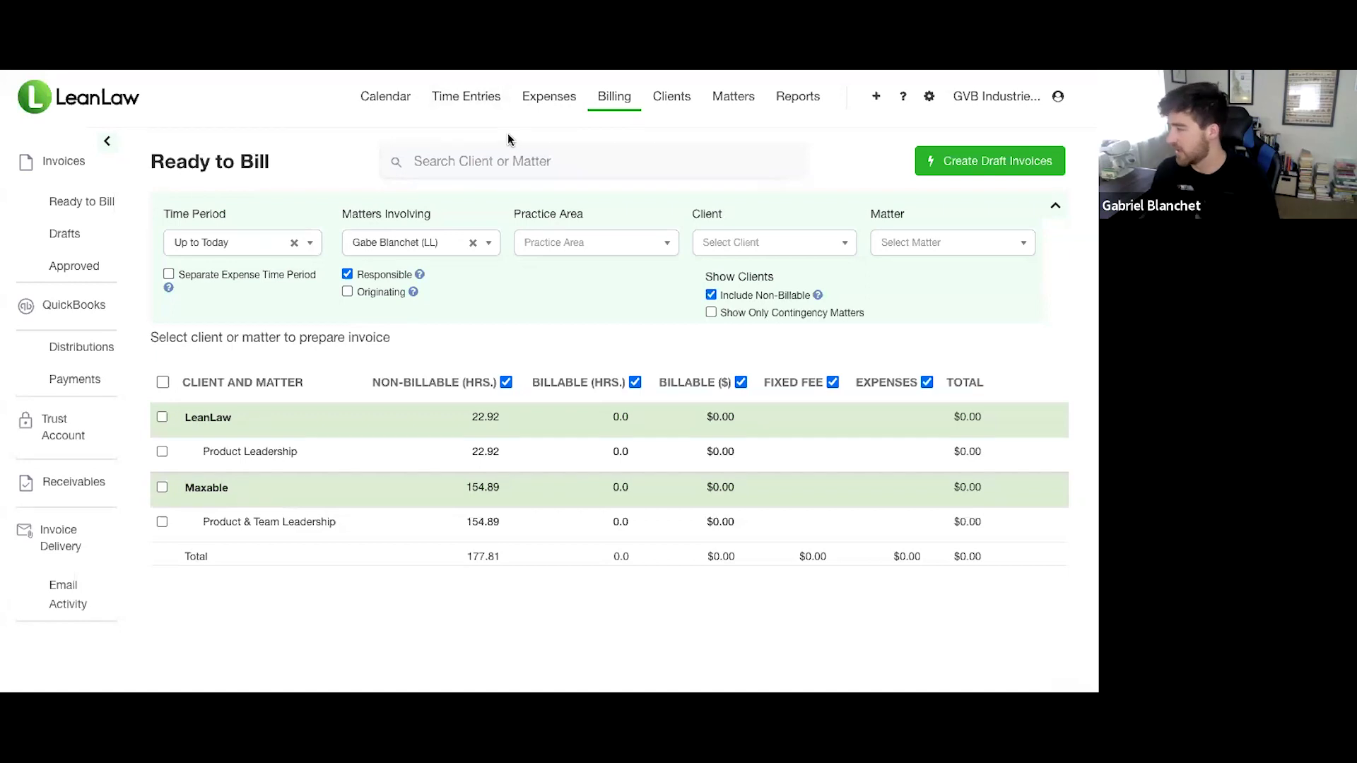
pyautogui.click(902, 97)
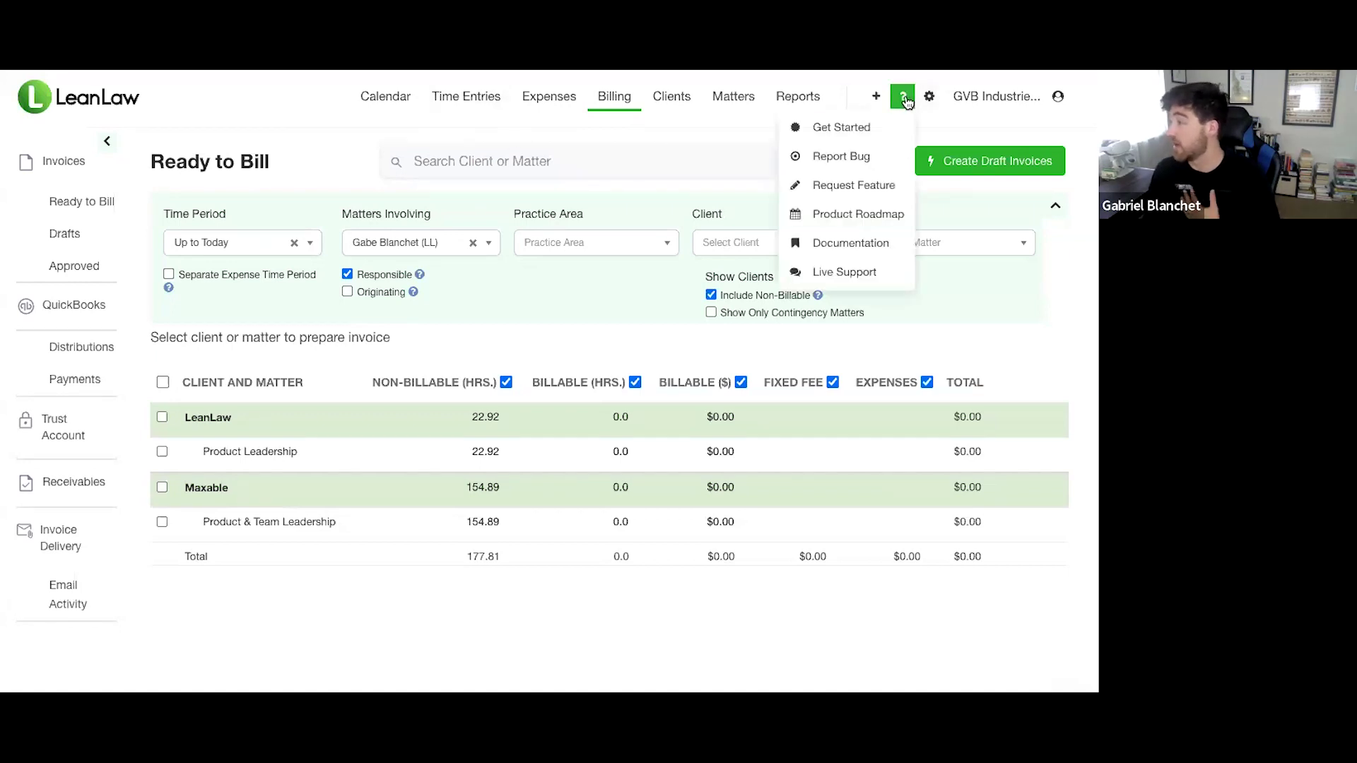
pyautogui.click(840, 221)
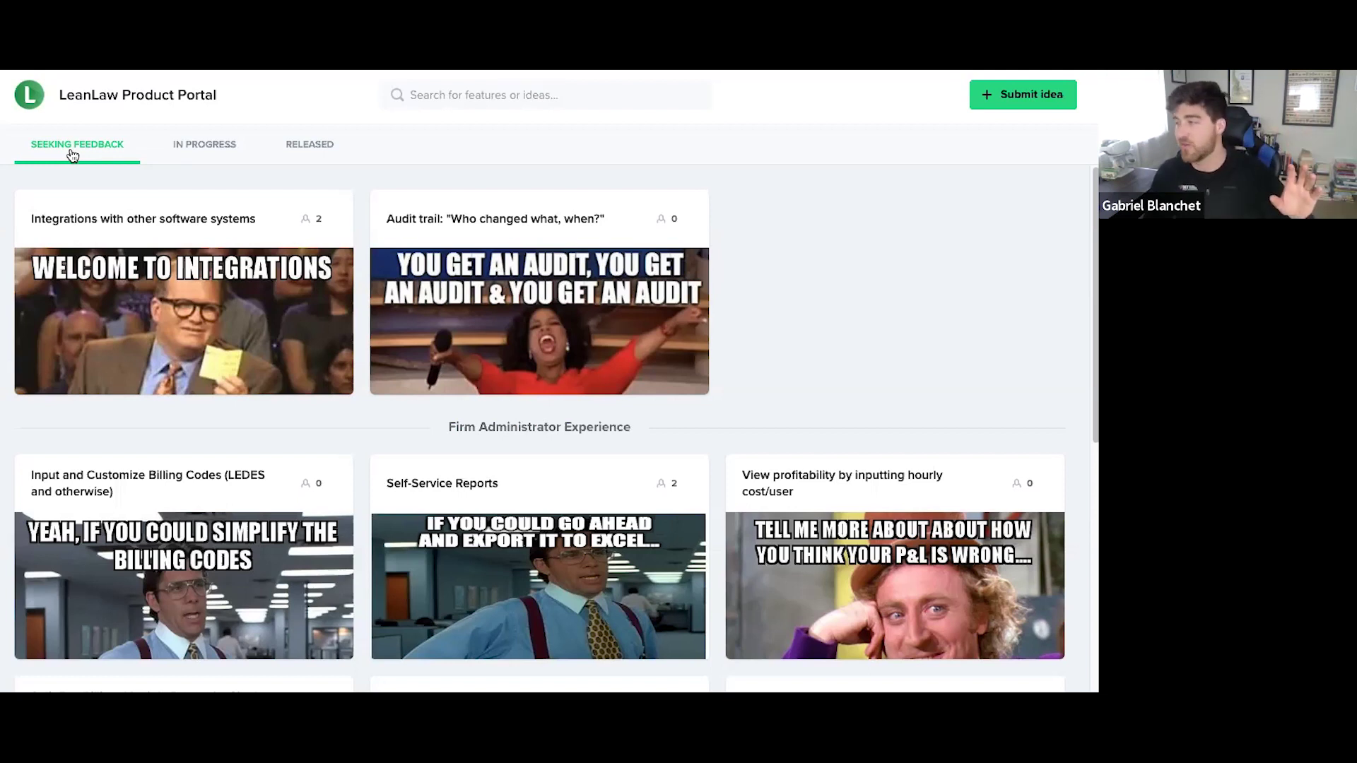
pyautogui.scroll(-1, 134, 216)
pyautogui.scroll(1, 134, 216)
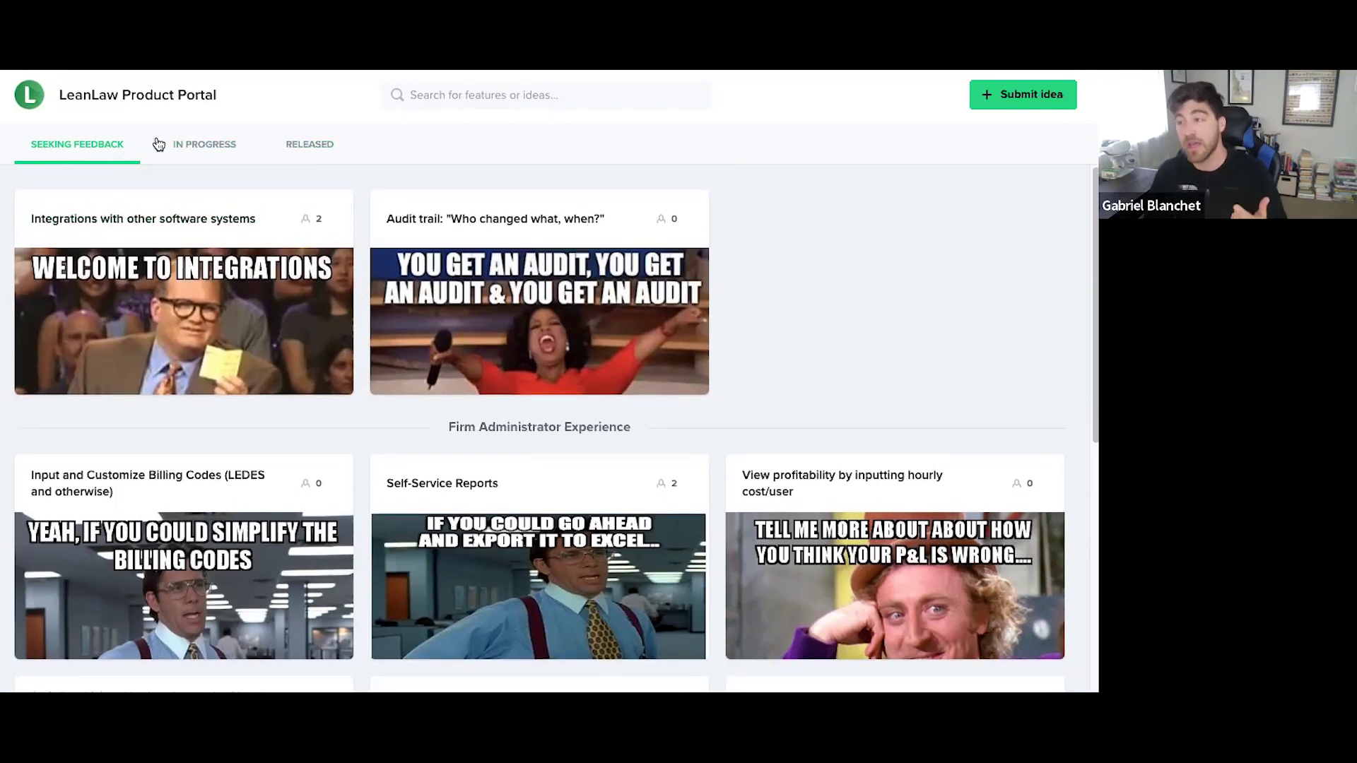
# View the In Progress and Released roadmap items, and return to the Seeking Feedback ideas.
pyautogui.click(207, 143)
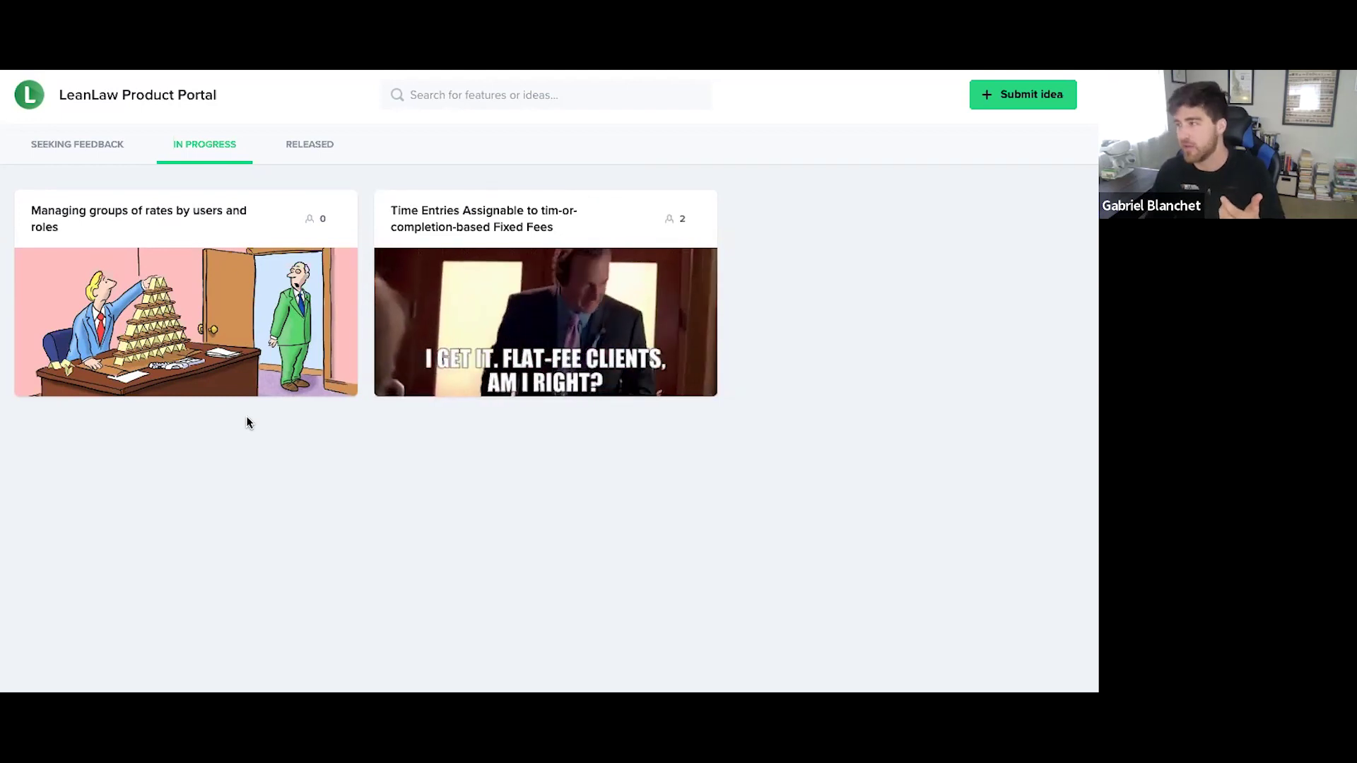
pyautogui.click(315, 154)
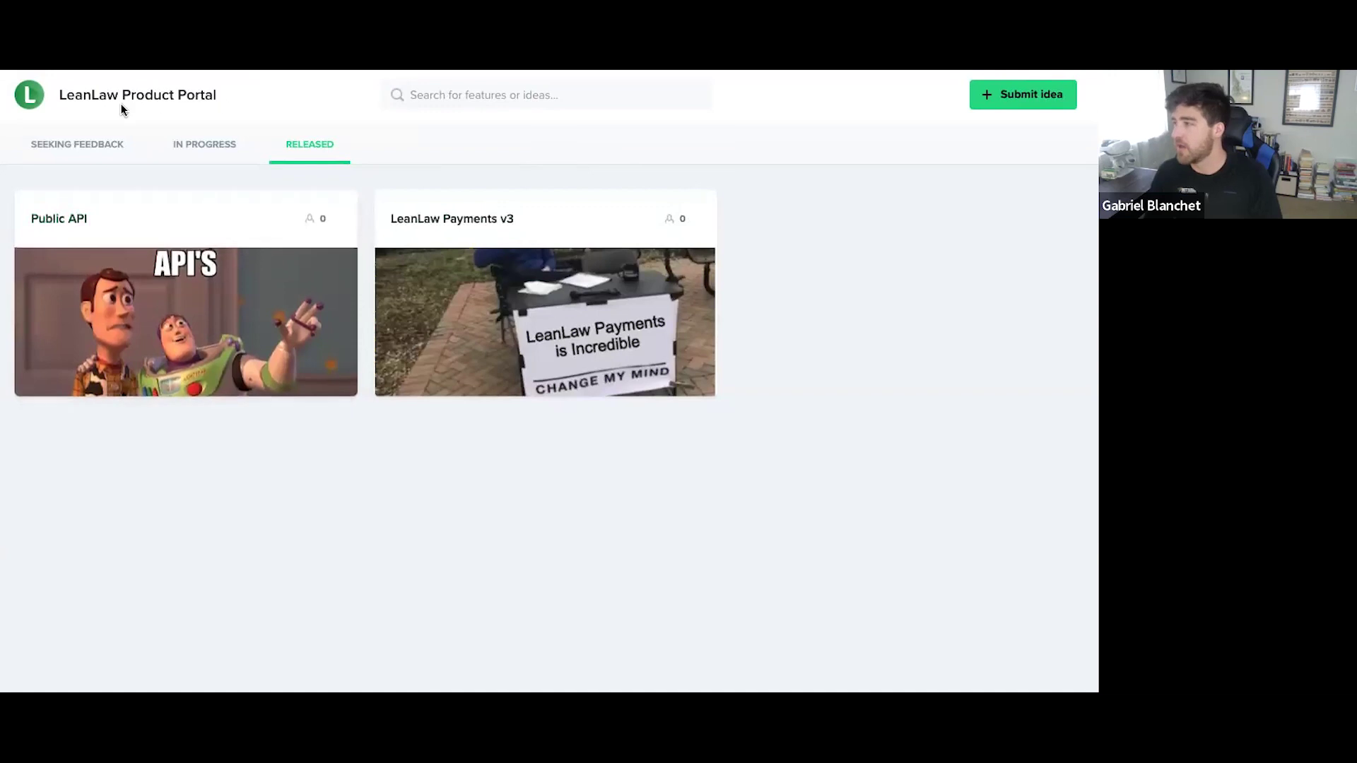
pyautogui.click(79, 144)
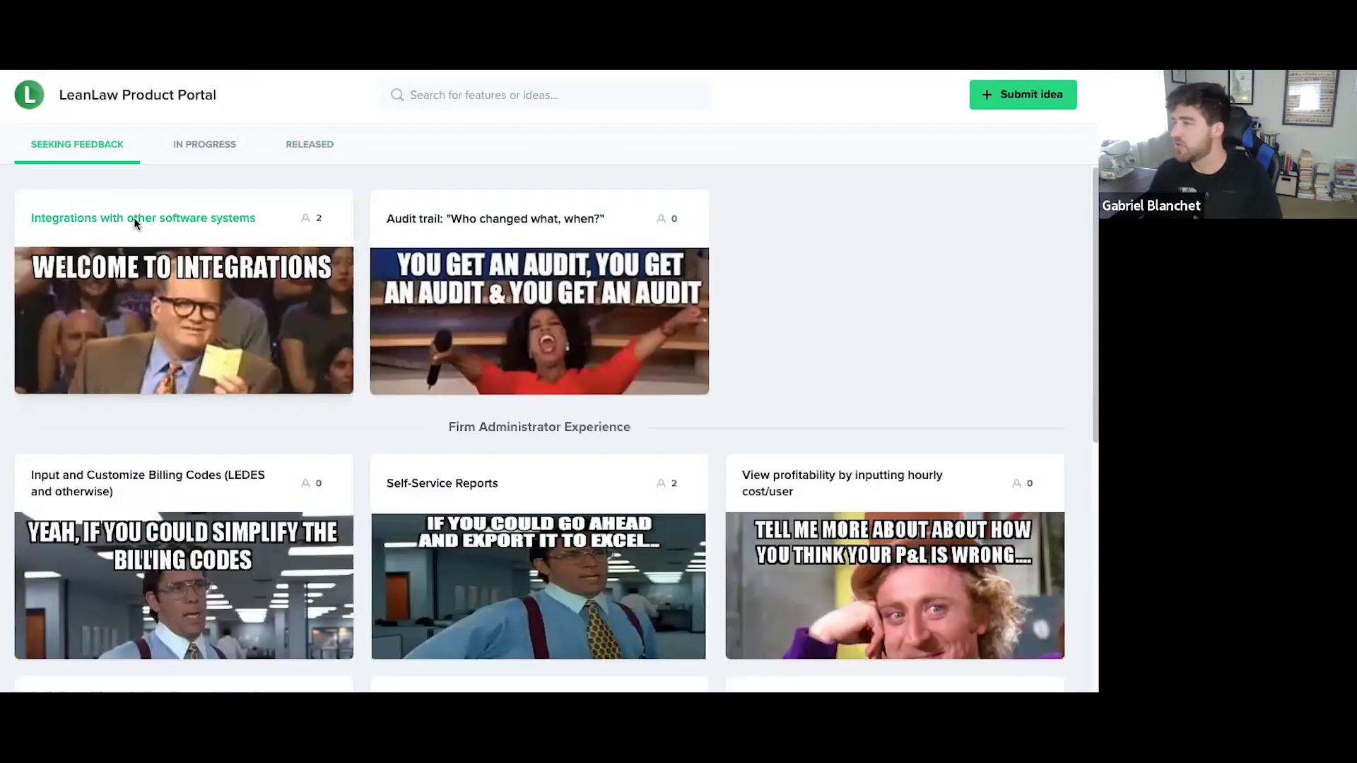
# Open the "Integrations with other software systems" idea and highlight its list of Microsoft 365 and Google Suite integrations.
pyautogui.click(132, 219)
pyautogui.scroll(-1, 633, 437)
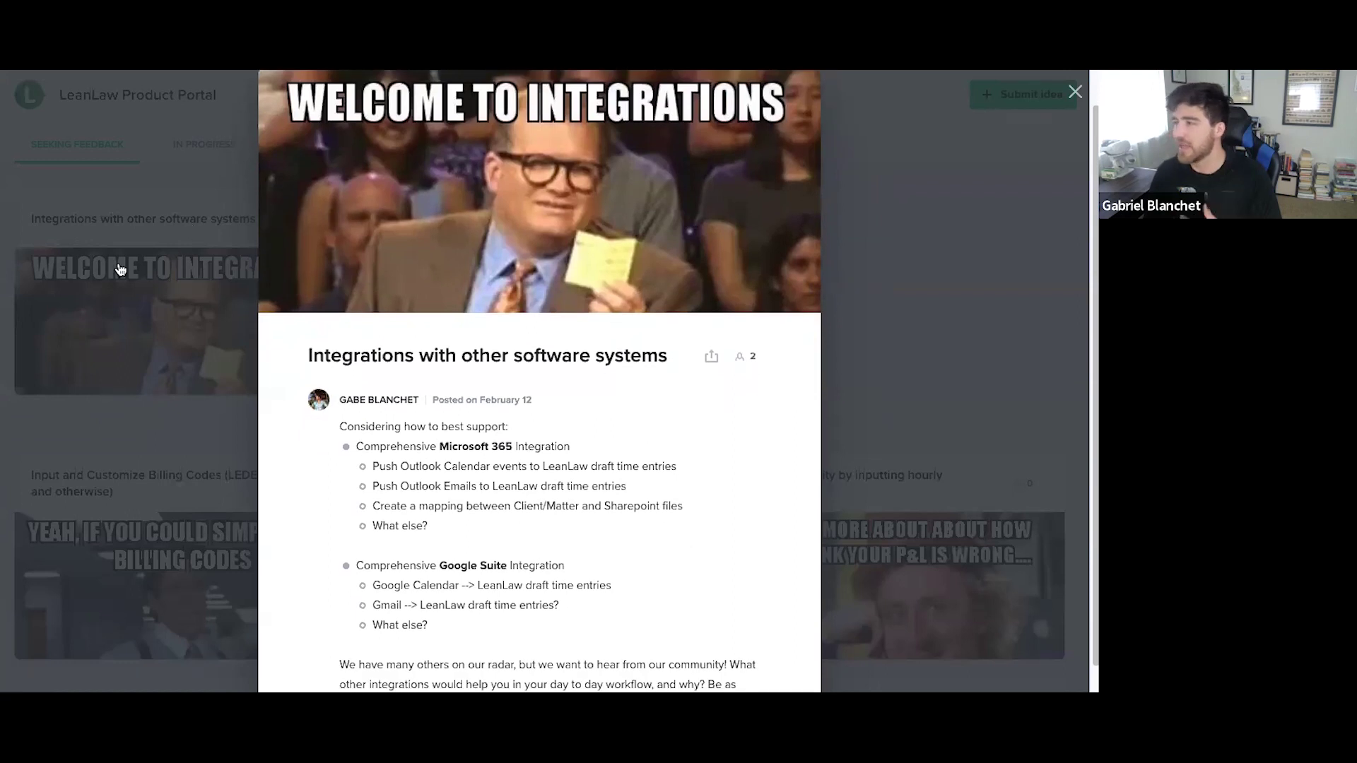
pyautogui.click(120, 268)
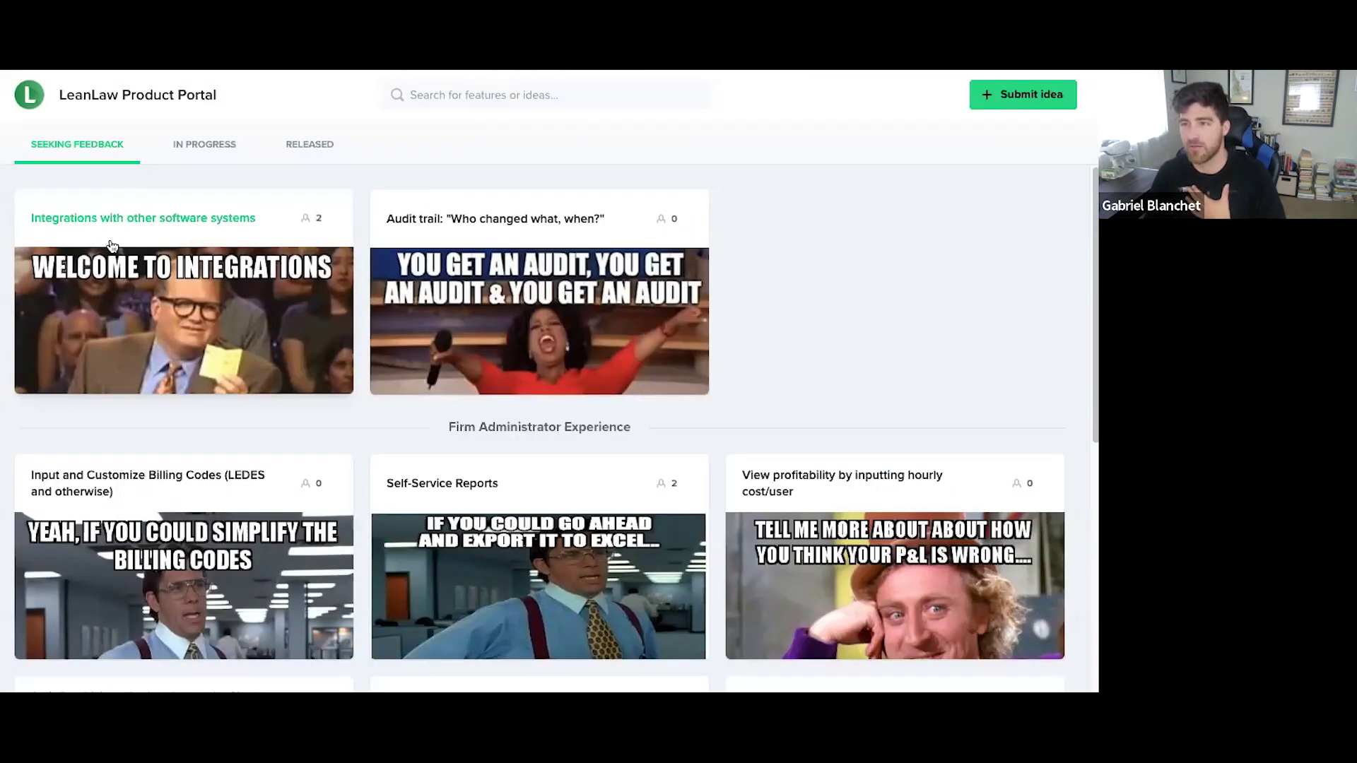
pyautogui.click(111, 245)
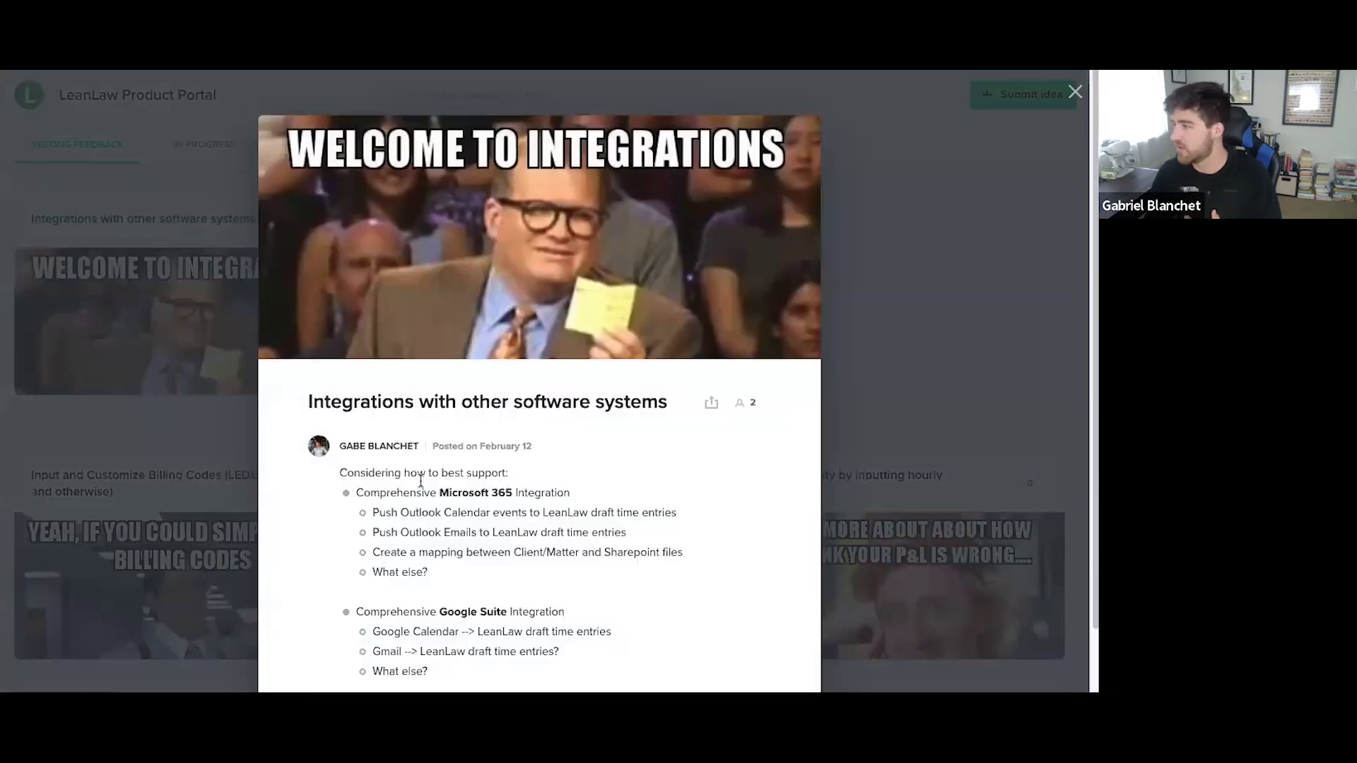
pyautogui.moveTo(489, 521); pyautogui.dragTo(338, 314)
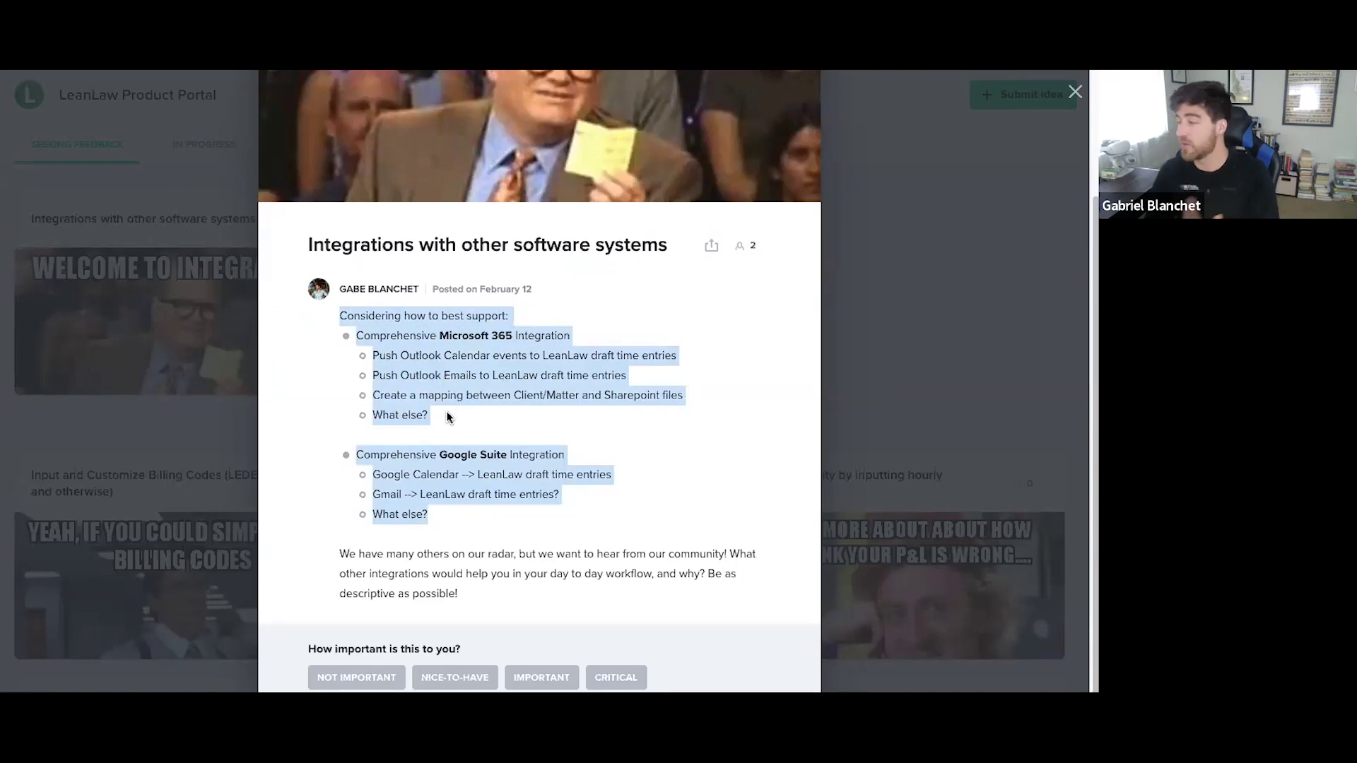
# Highlight the idea's closing paragraph asking the community for input and rate the idea as Important.
pyautogui.click(453, 488)
pyautogui.tripleClick(478, 560)
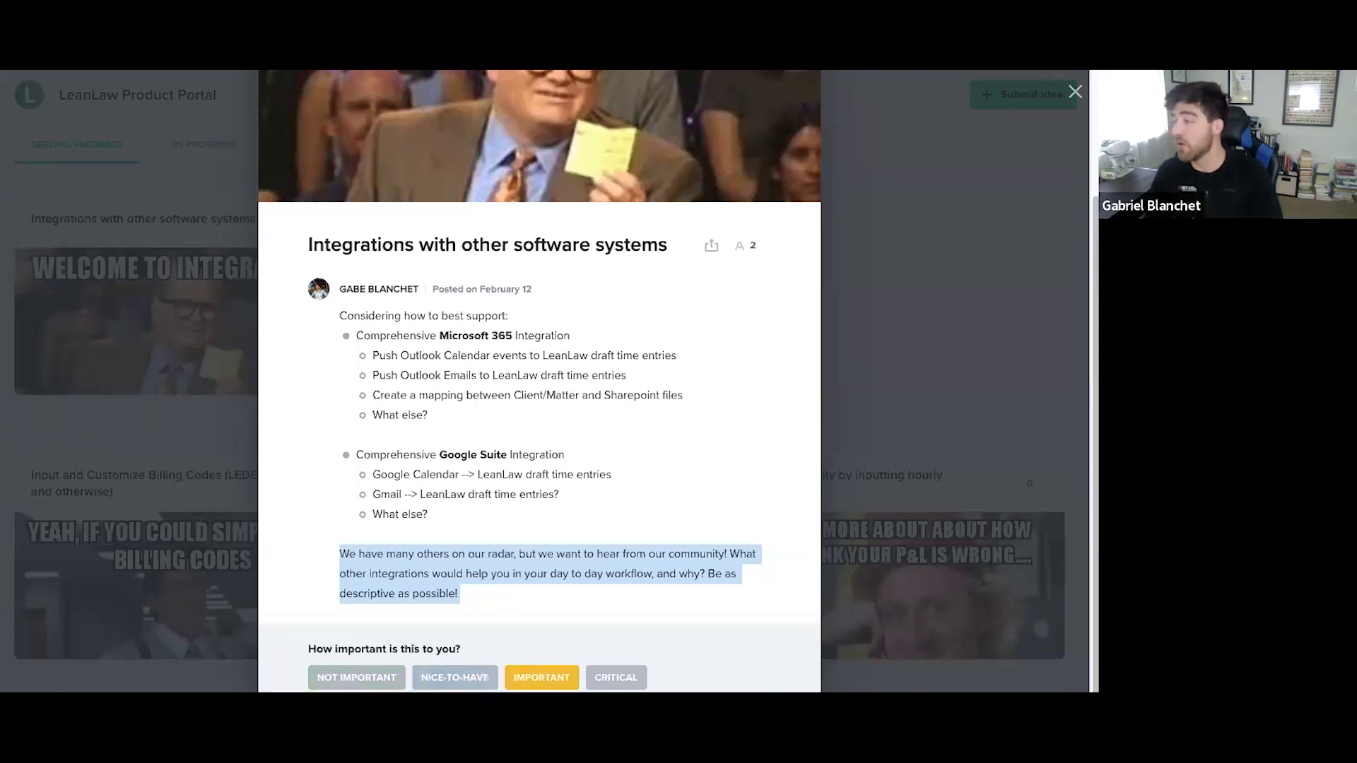
pyautogui.click(524, 678)
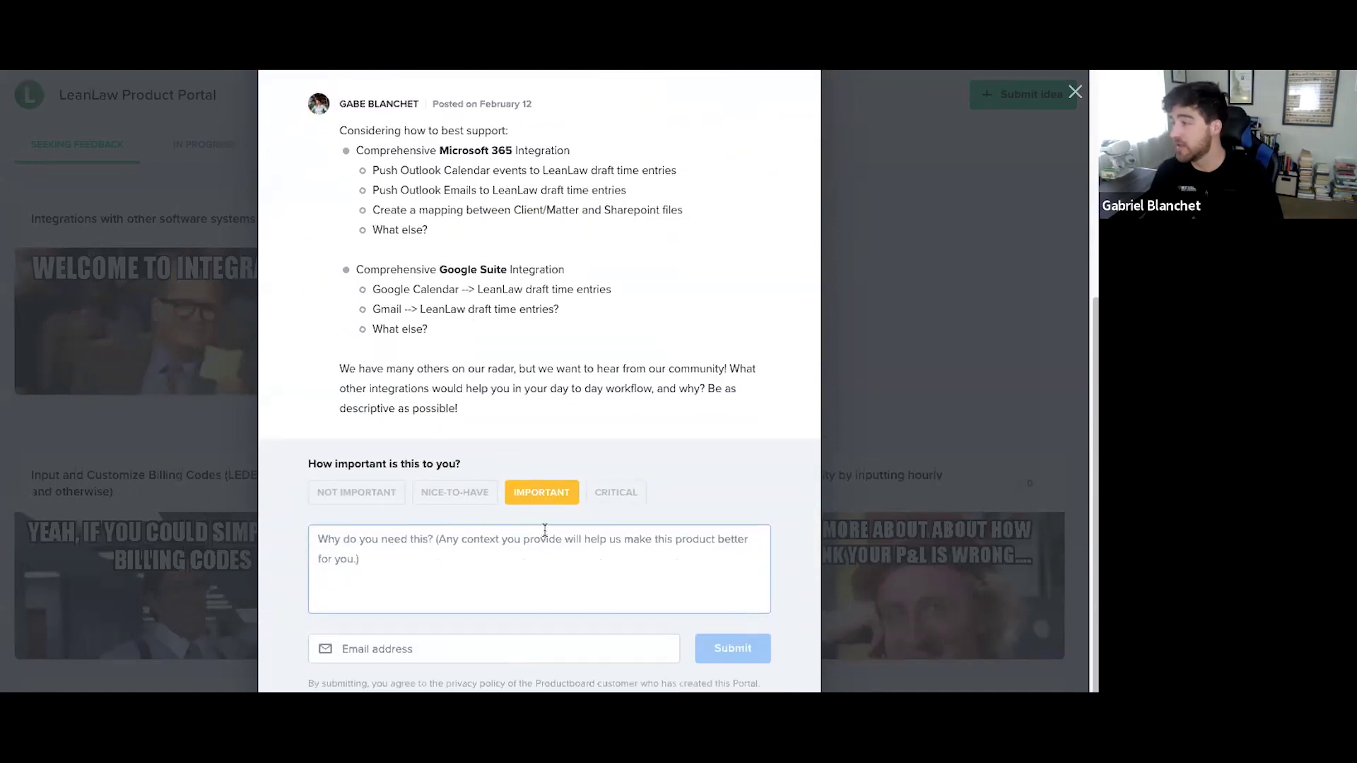
# Enter the reason "Very important that LeanLaw connects with Netdocuments so that Matters in LeanLaw surface the relevant documents that my timekeepers are working on.".
pyautogui.write('Very important that ')
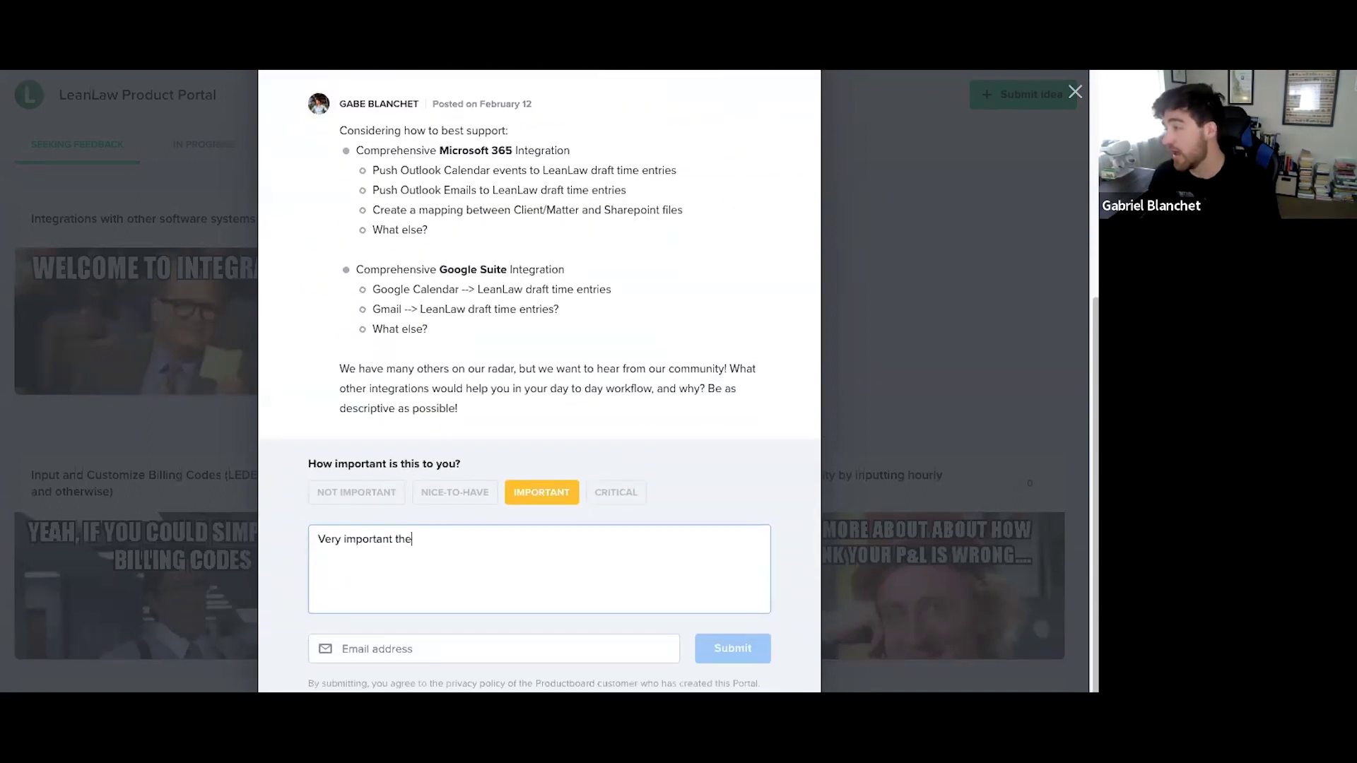
pyautogui.write('LeanLaw co')
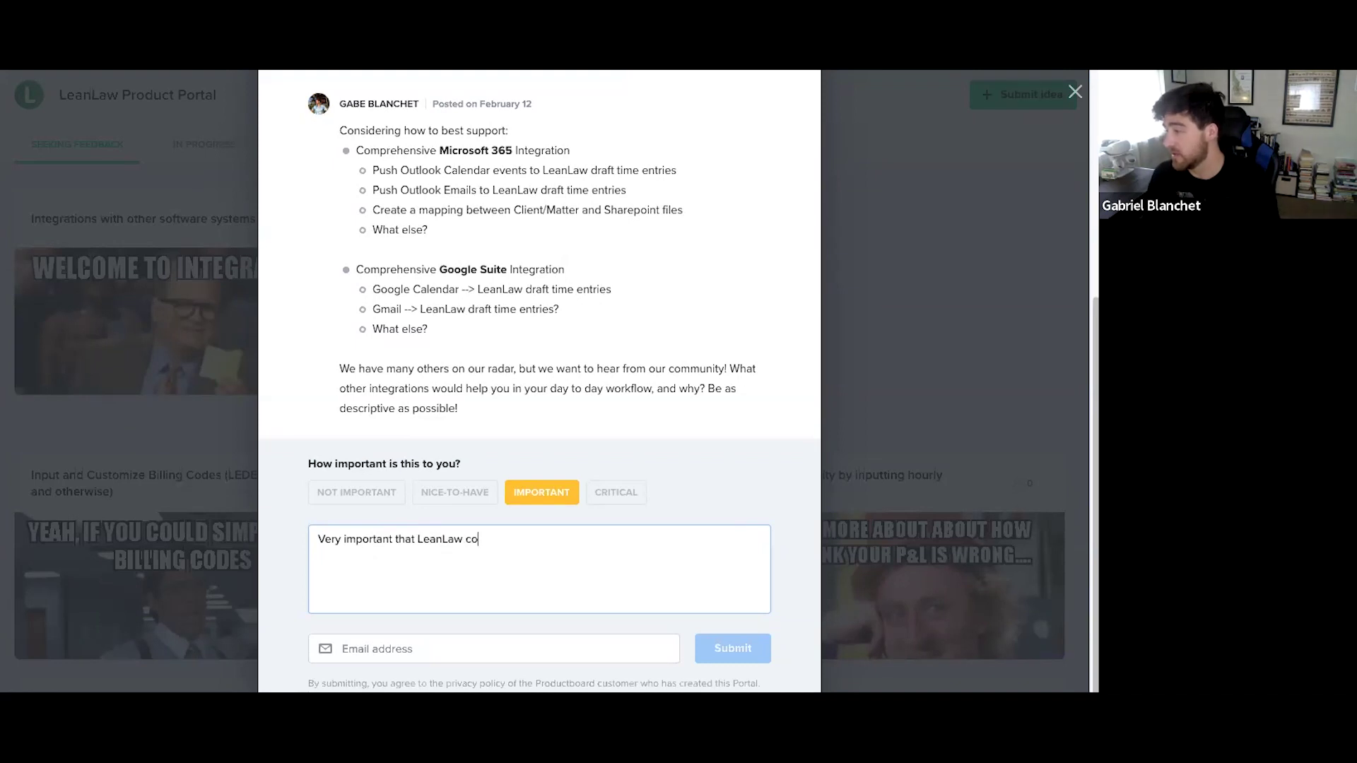
pyautogui.write('nnects with Netdo')
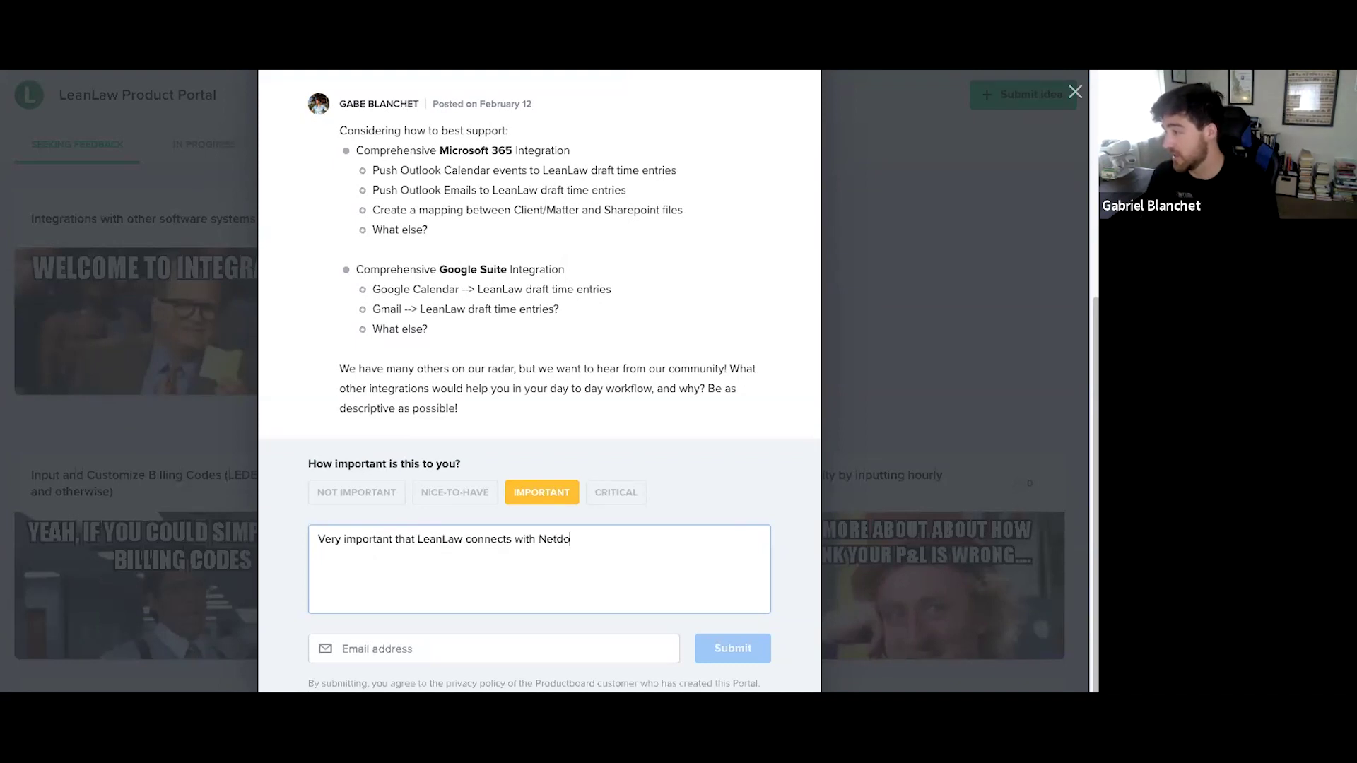
pyautogui.write('cuments')
pyautogui.press('BackSpace')
pyautogui.press('BackSpace')
pyautogui.press('BackSpace')
pyautogui.write('ments so that ')
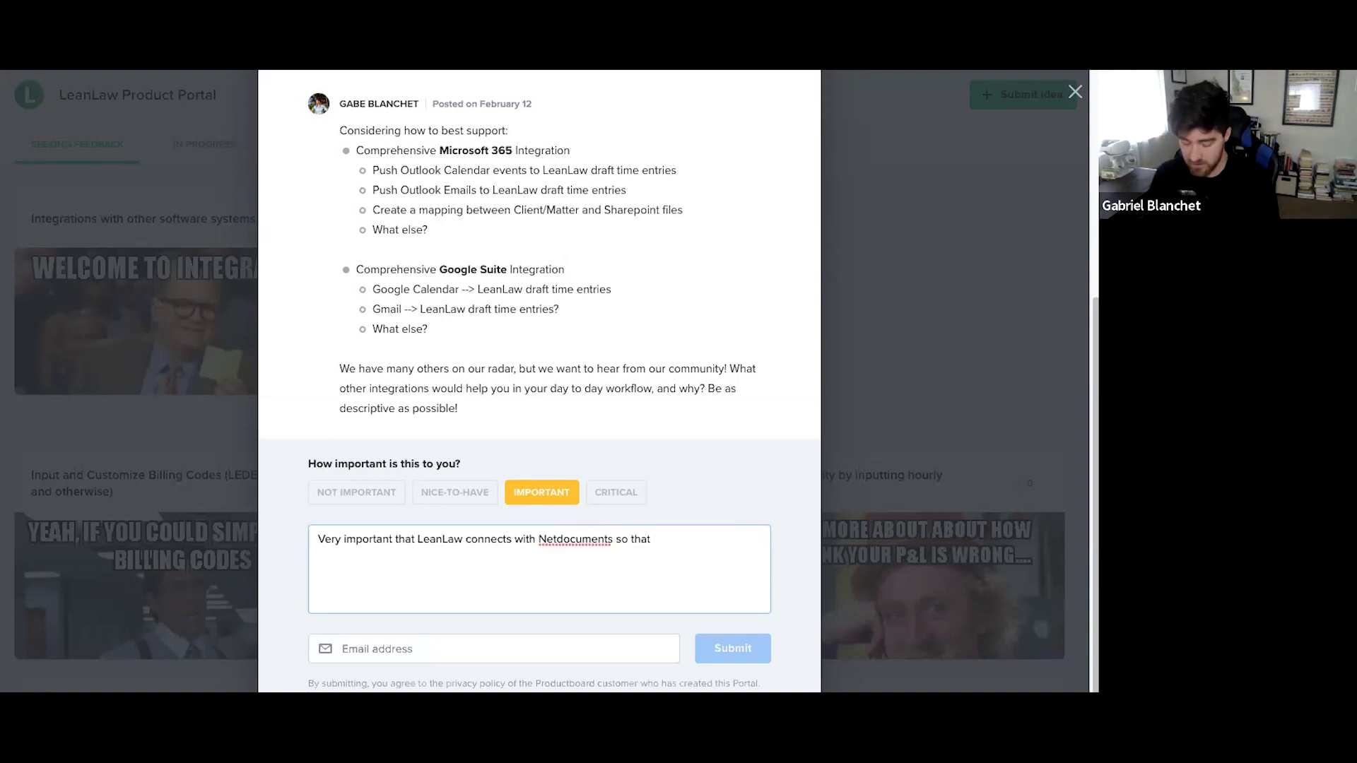
pyautogui.write('Matters ')
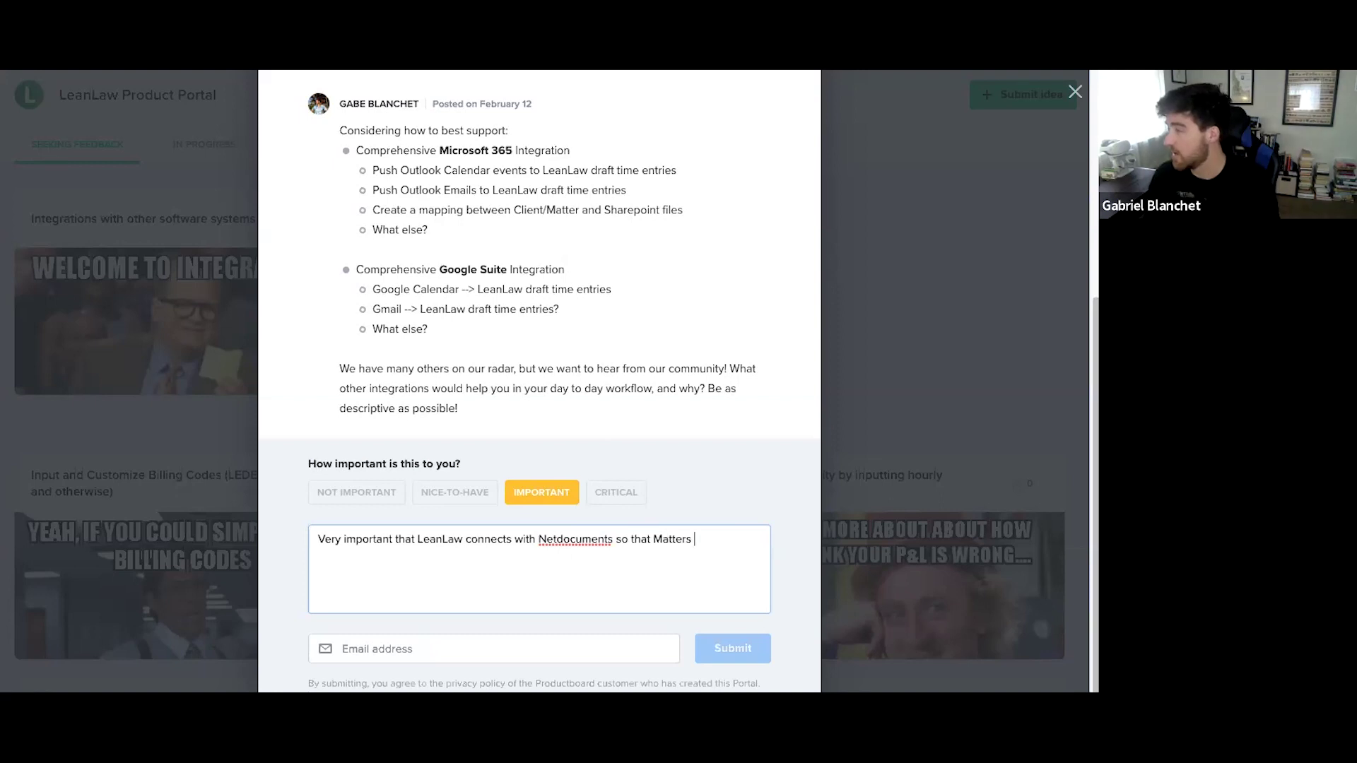
pyautogui.write('in LeanL')
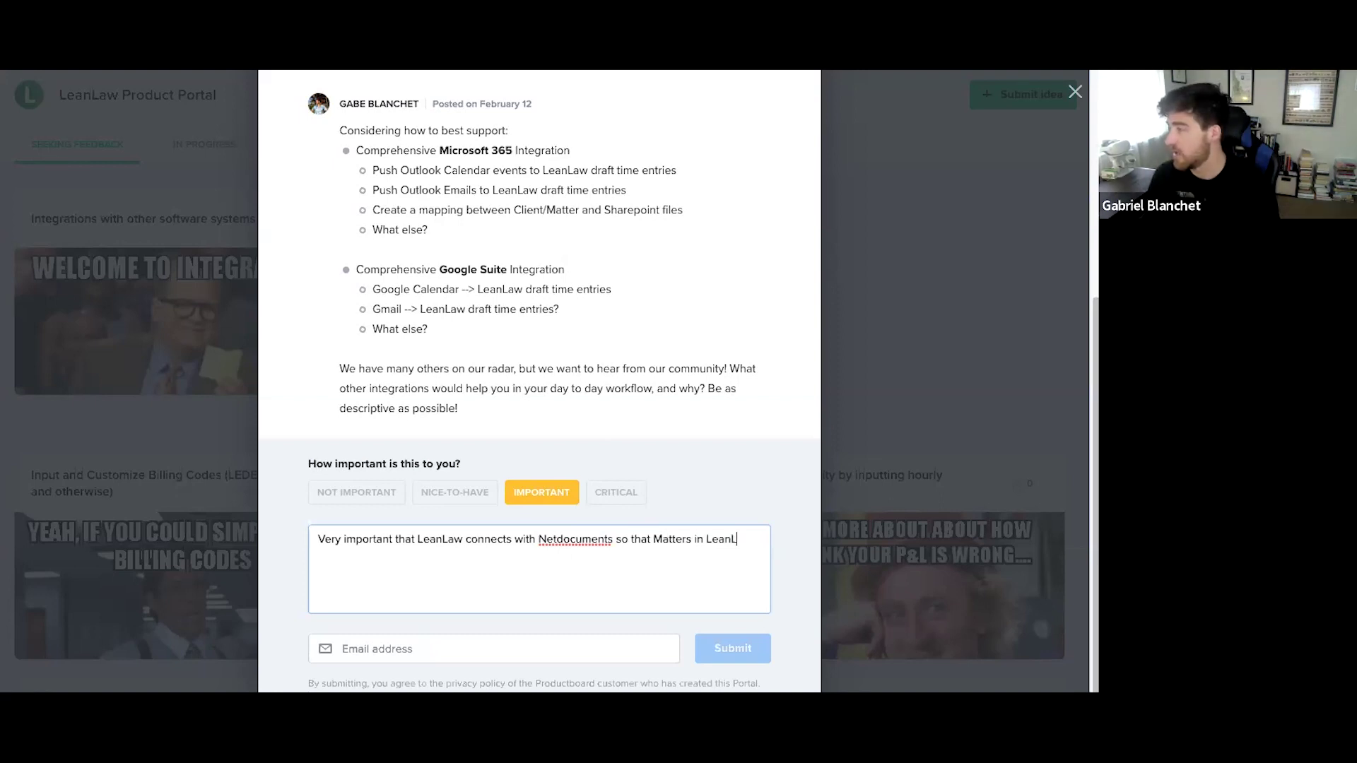
pyautogui.write('aw surface the rel')
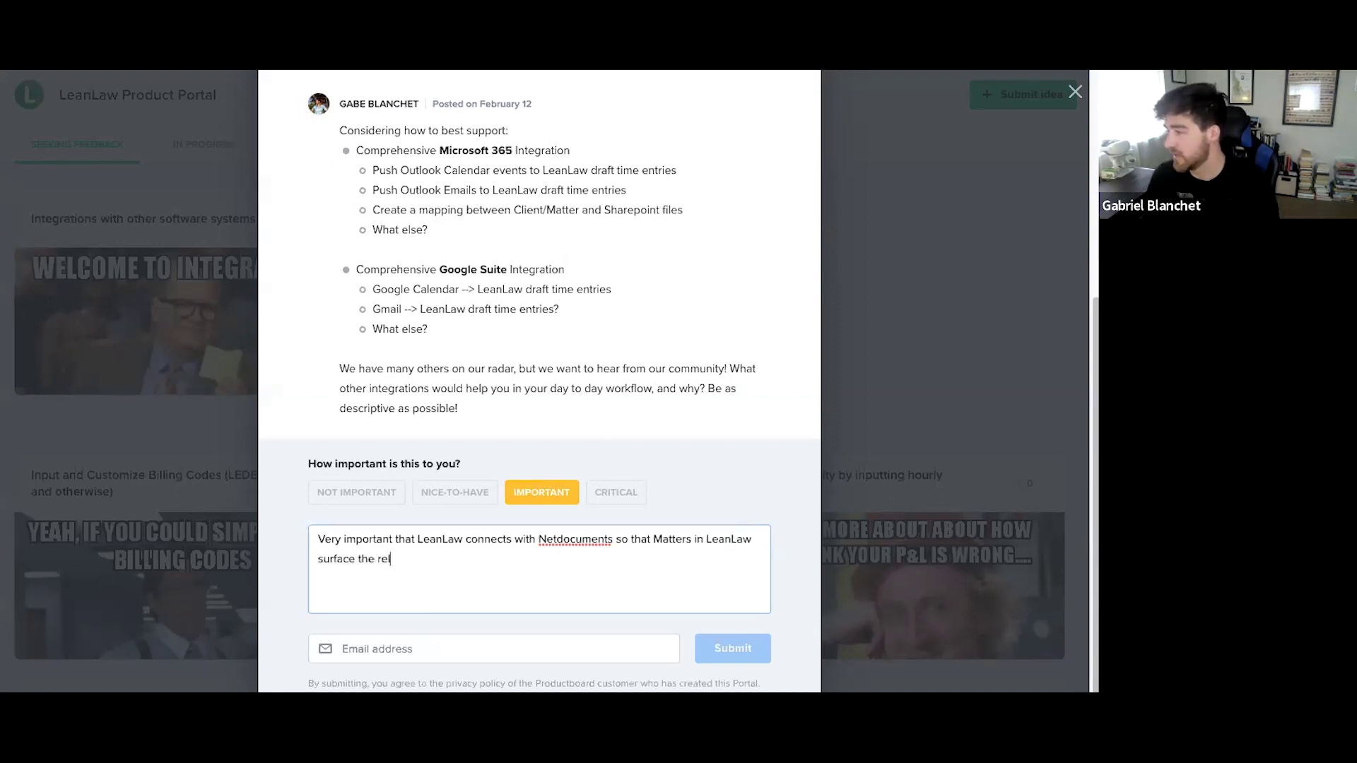
pyautogui.write('evant documents ')
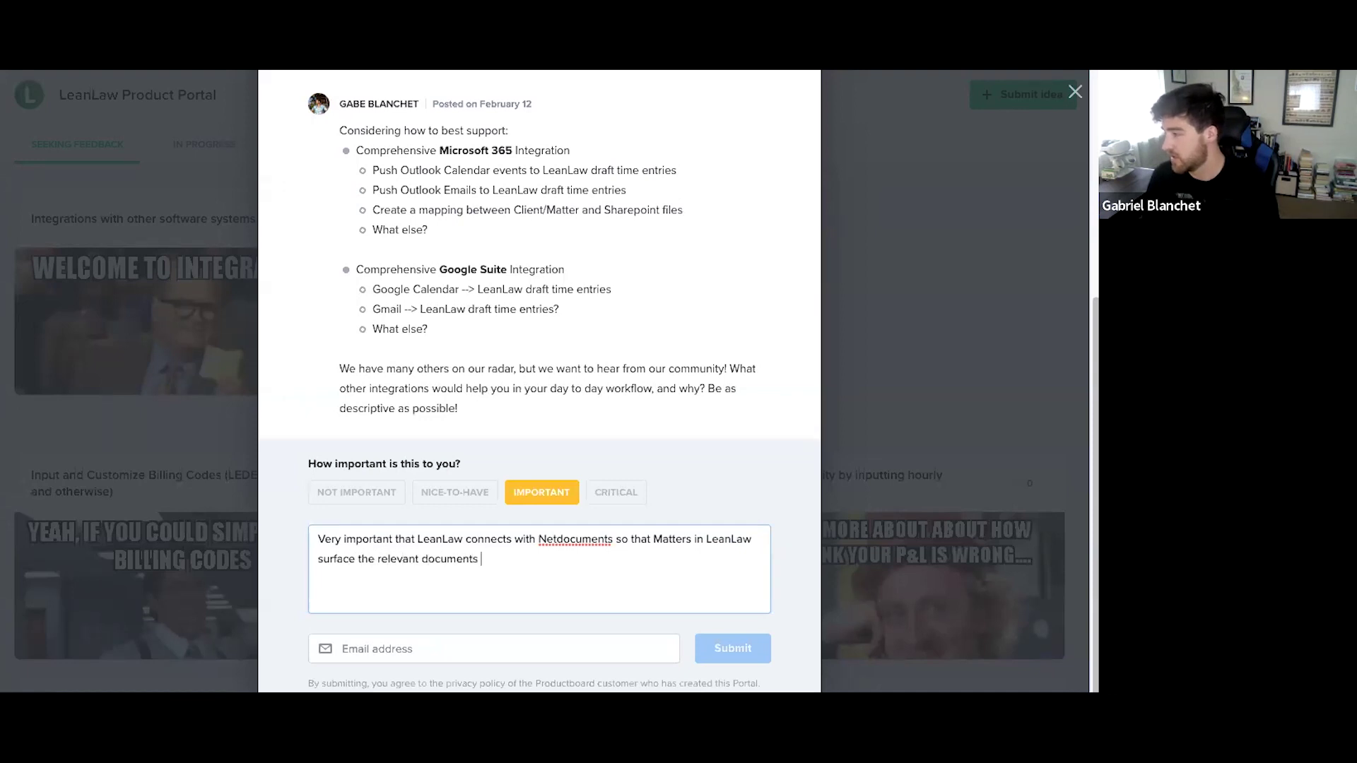
pyautogui.write('that my timekeeprs')
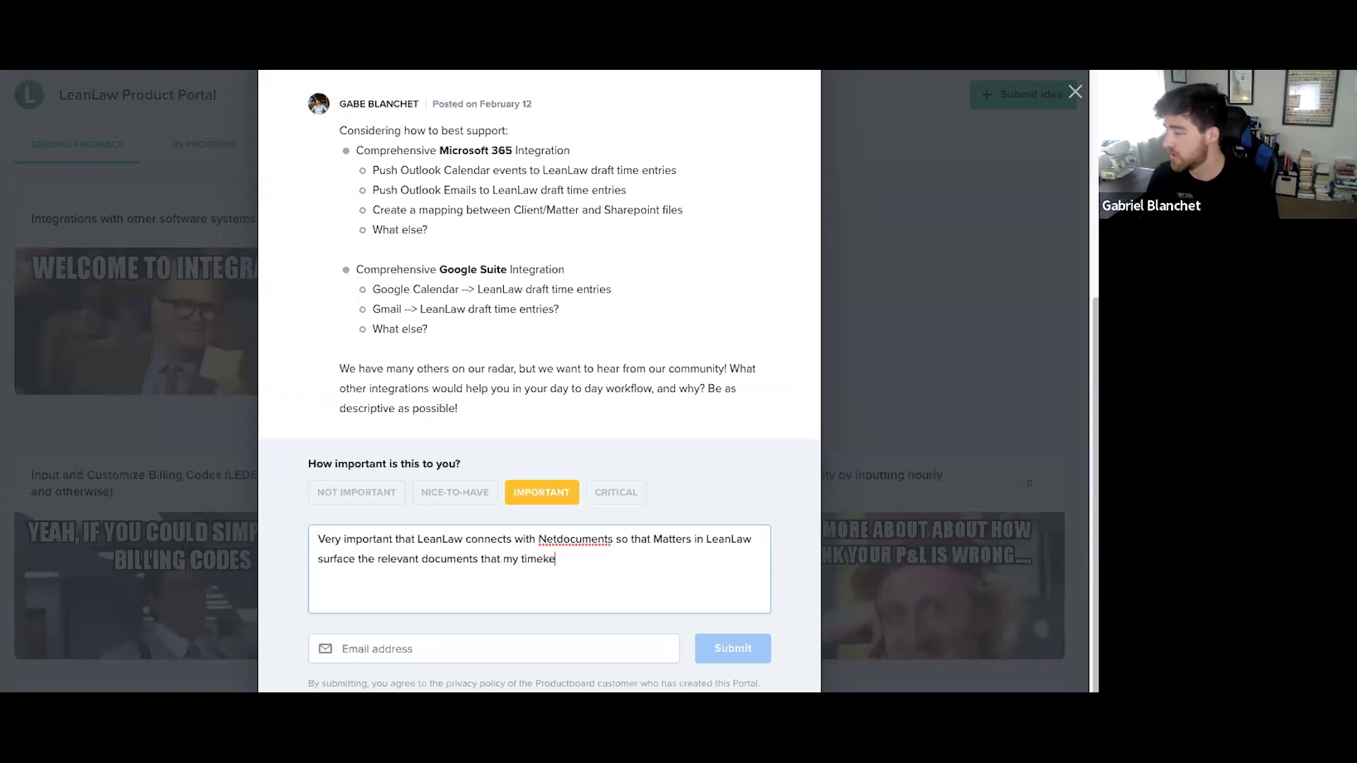
pyautogui.press('BackSpace')
pyautogui.press('BackSpace')
pyautogui.press('BackSpace')
pyautogui.write('ers a')
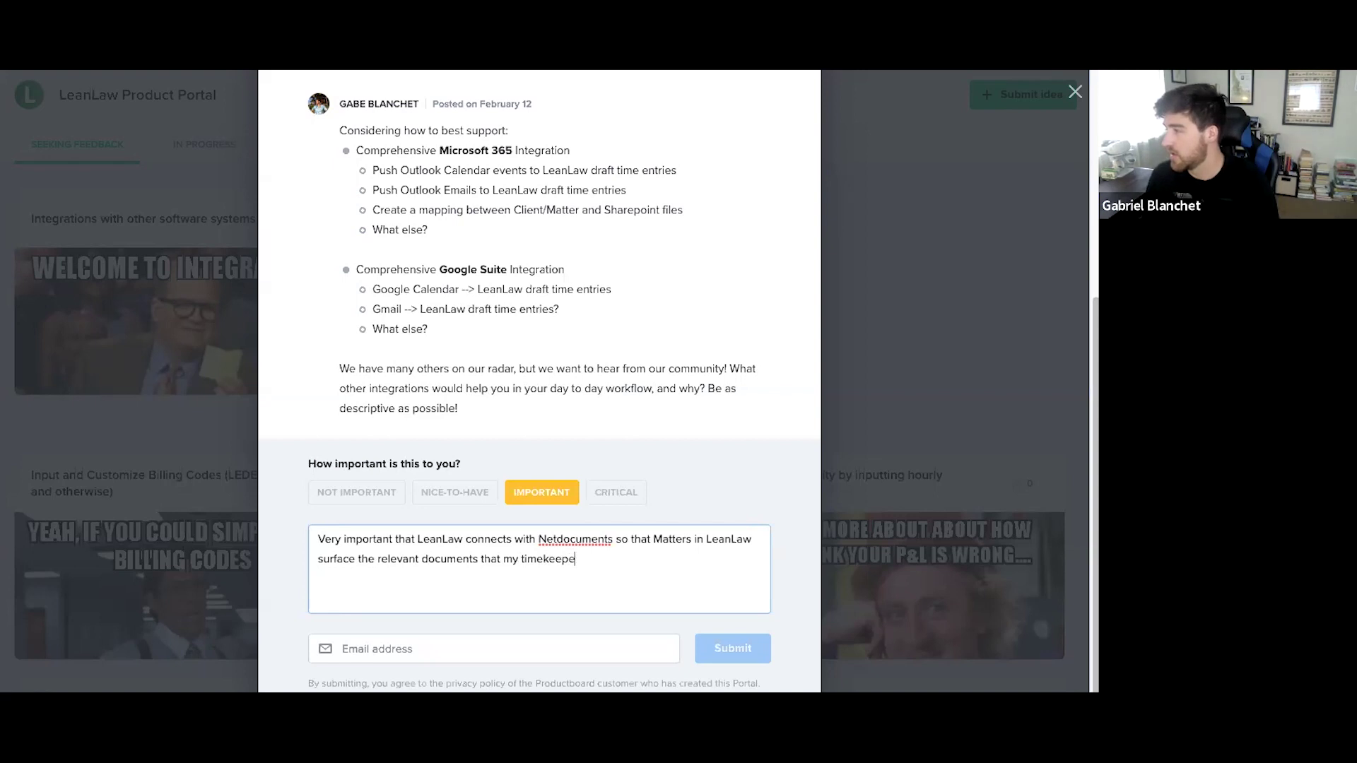
pyautogui.write('re working on.')
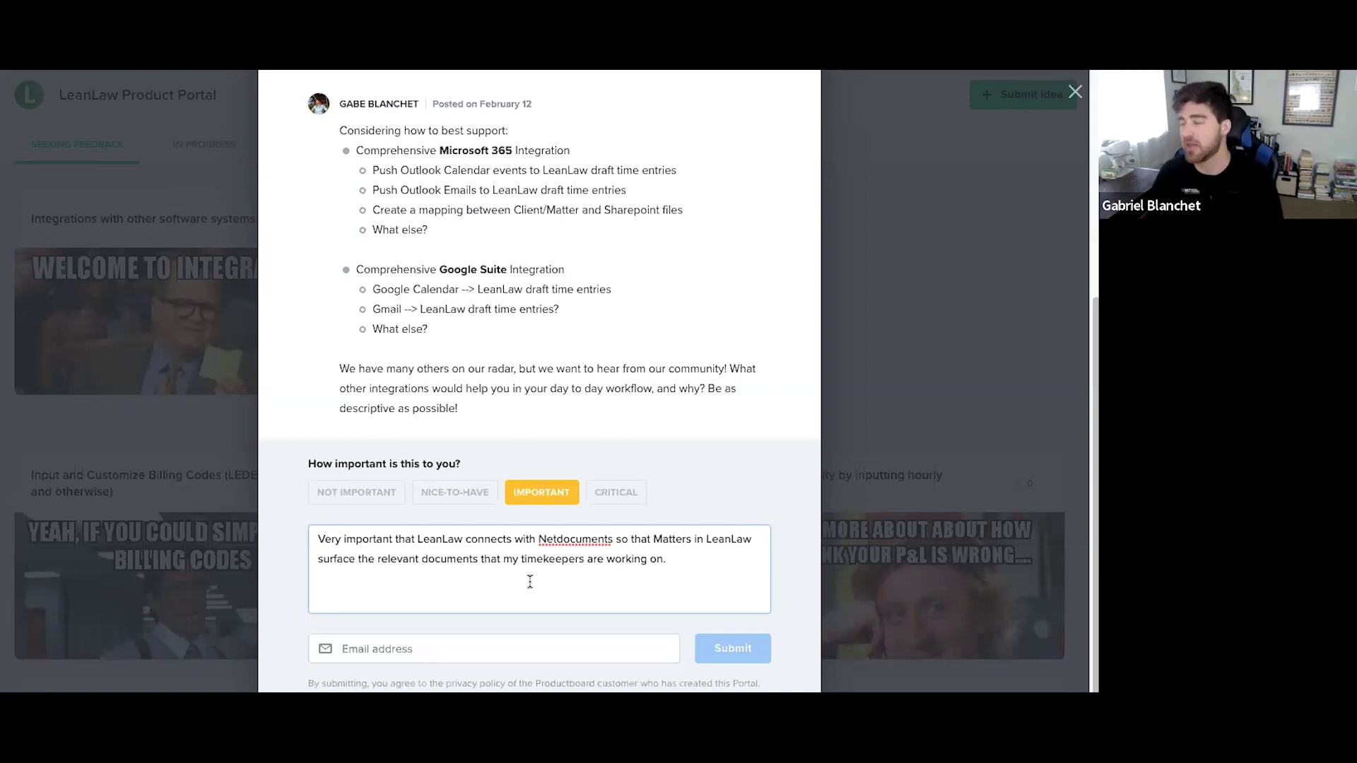
# Show the feedback form's email address suggestions, dismiss them, and close the integrations idea without submitting.
pyautogui.click(360, 651)
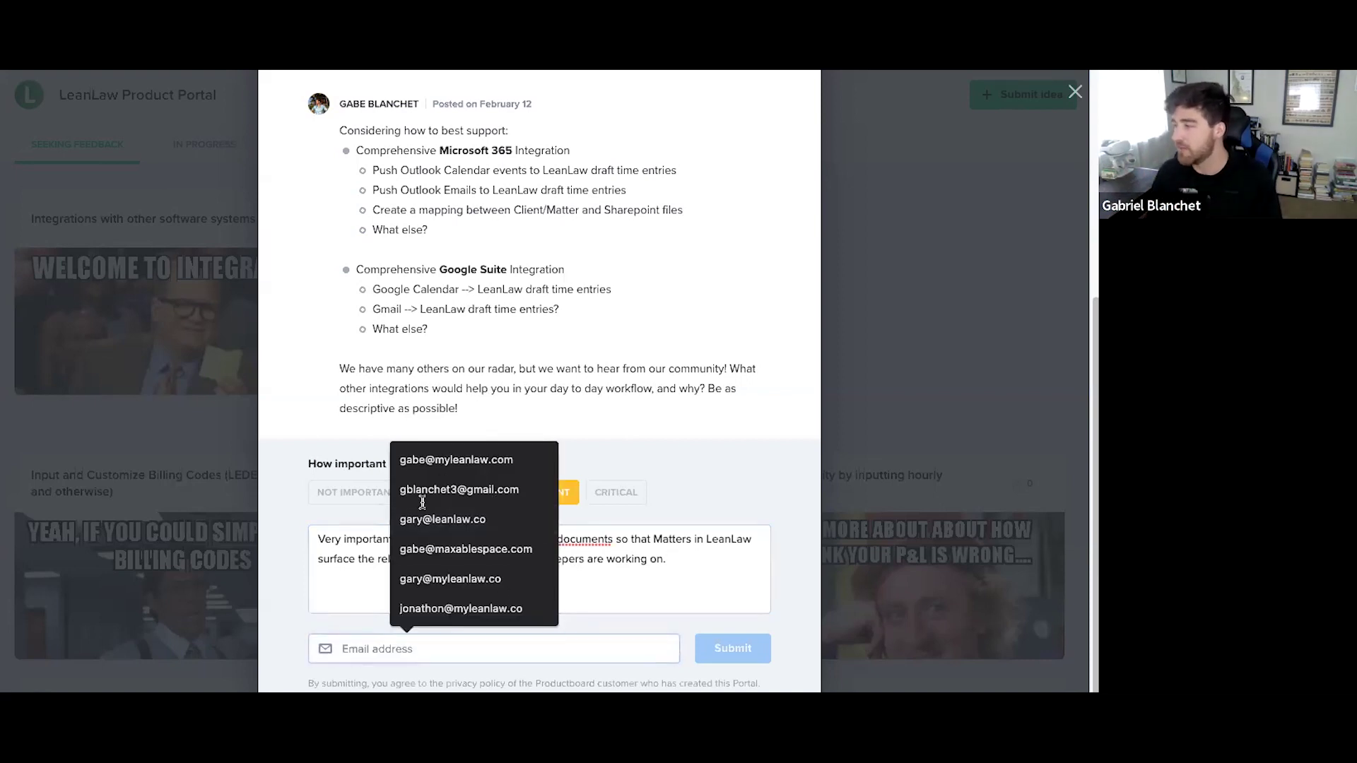
pyautogui.click(337, 619)
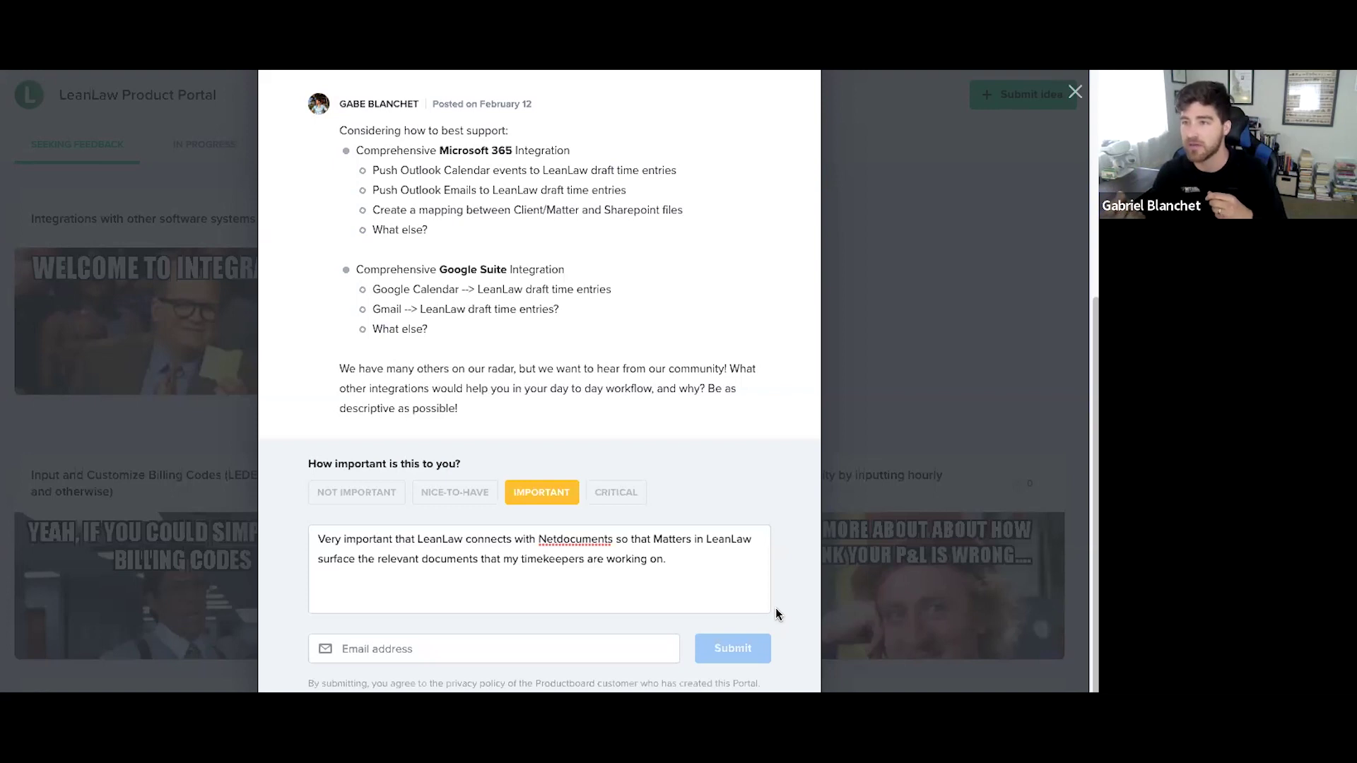
pyautogui.scroll(5, 732, 402)
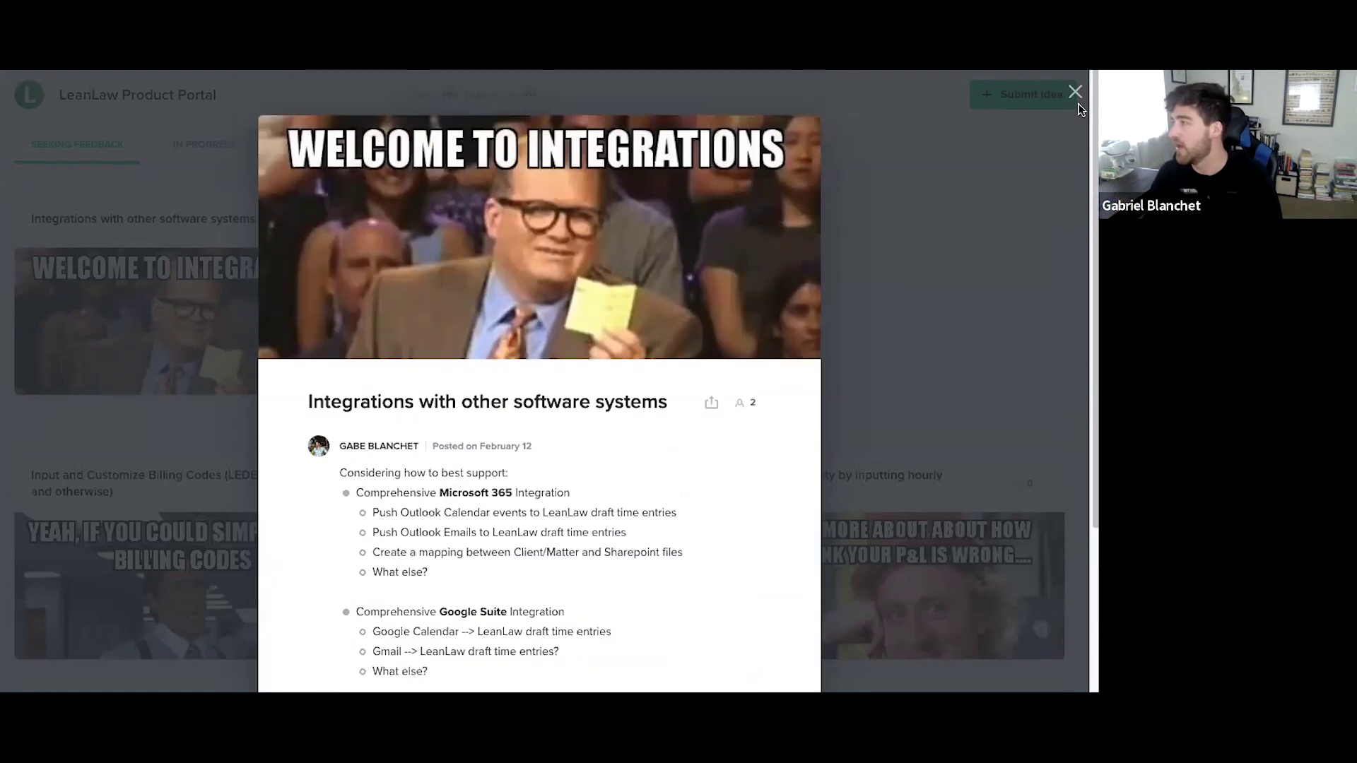
pyautogui.click(1075, 92)
# Open the "Audit trail: Who changed what, when?" idea, review its audit log items and proposed history layout, and close it.
pyautogui.scroll(-1, 786, 291)
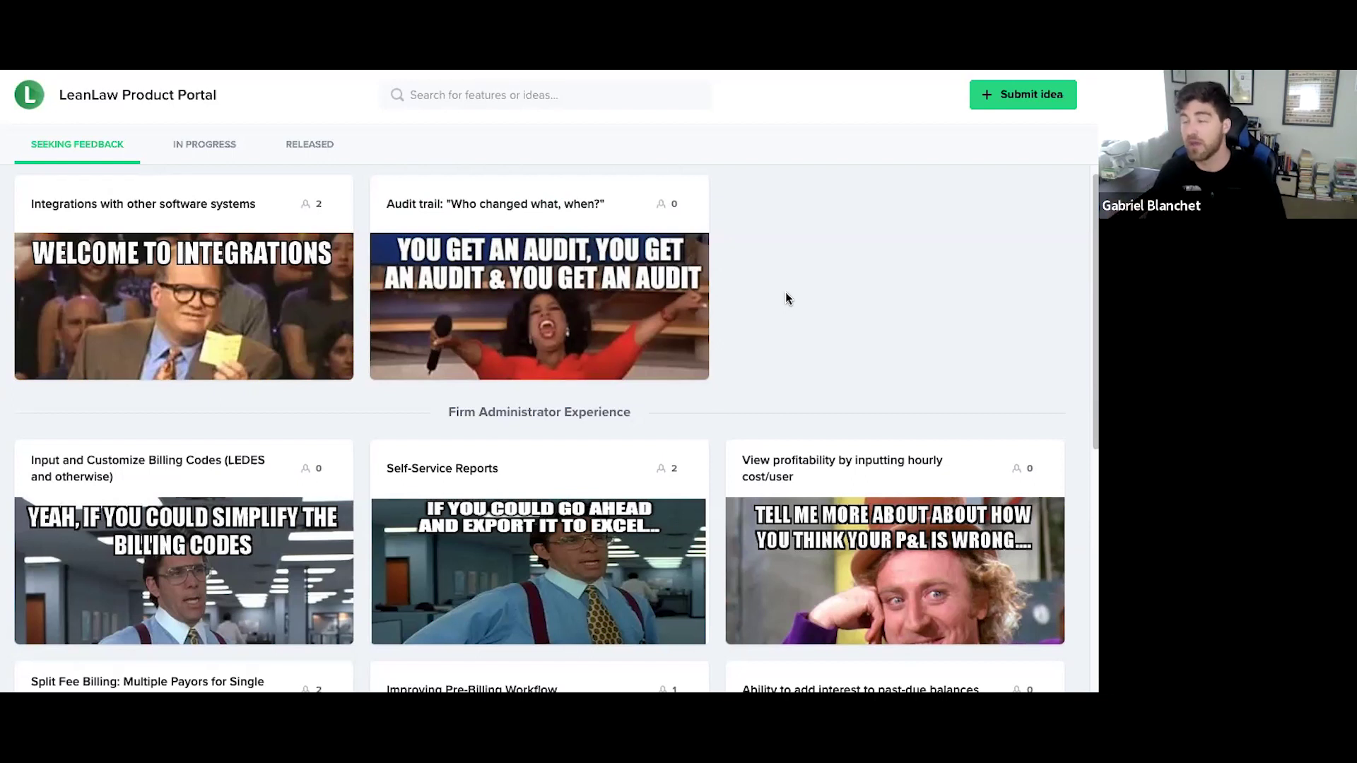
pyautogui.click(572, 220)
pyautogui.scroll(-8, 677, 524)
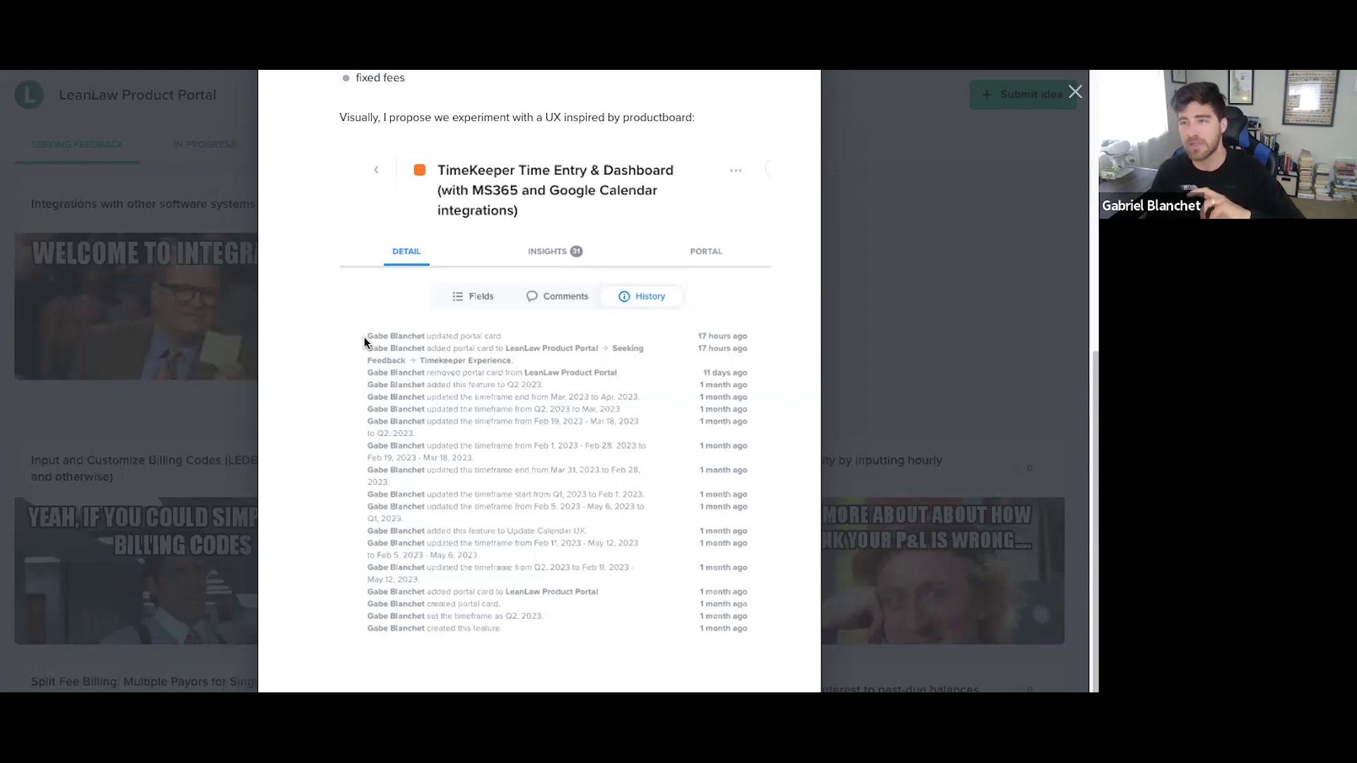
pyautogui.scroll(8, 992, 352)
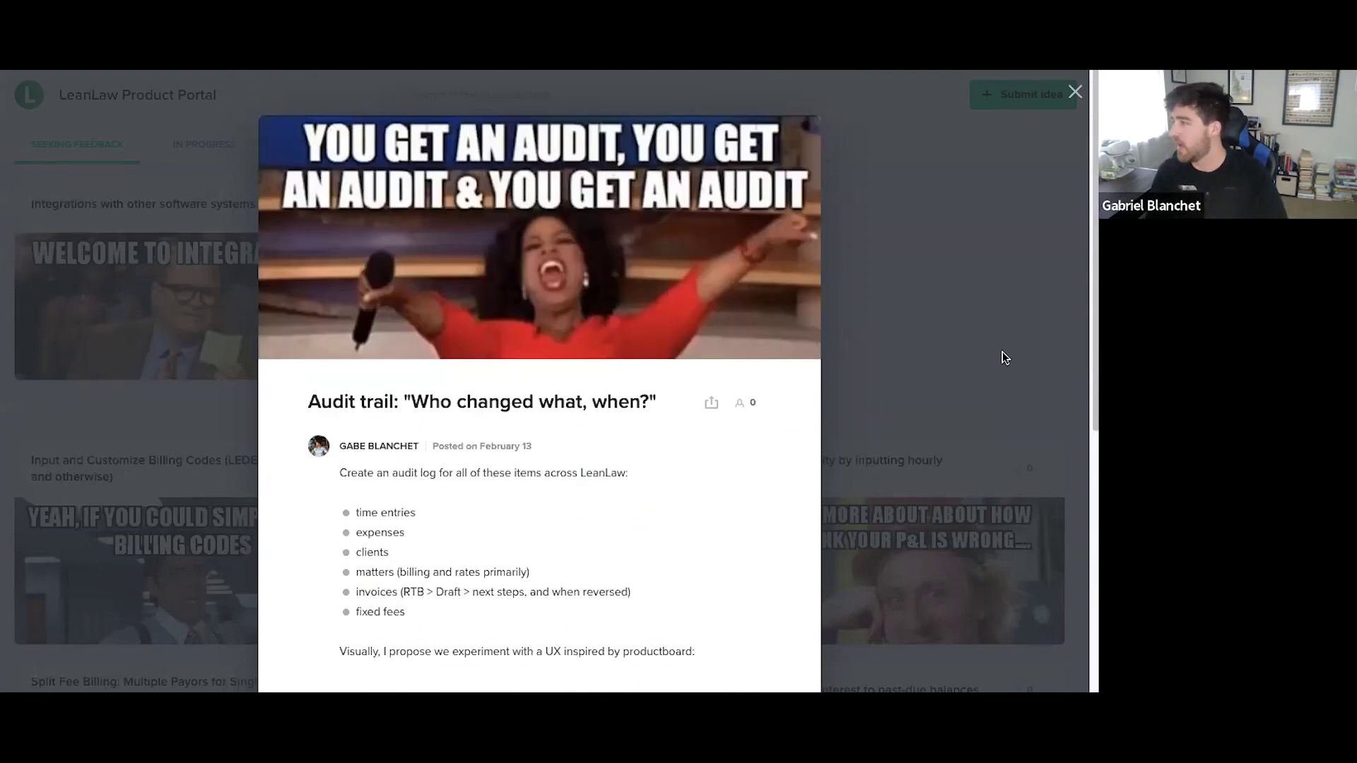
pyautogui.click(1005, 357)
# Browse the remaining Seeking Feedback ideas through the Timekeeper Experience and End Client Experience sections, and return to the first ideas.
pyautogui.scroll(-7, 536, 427)
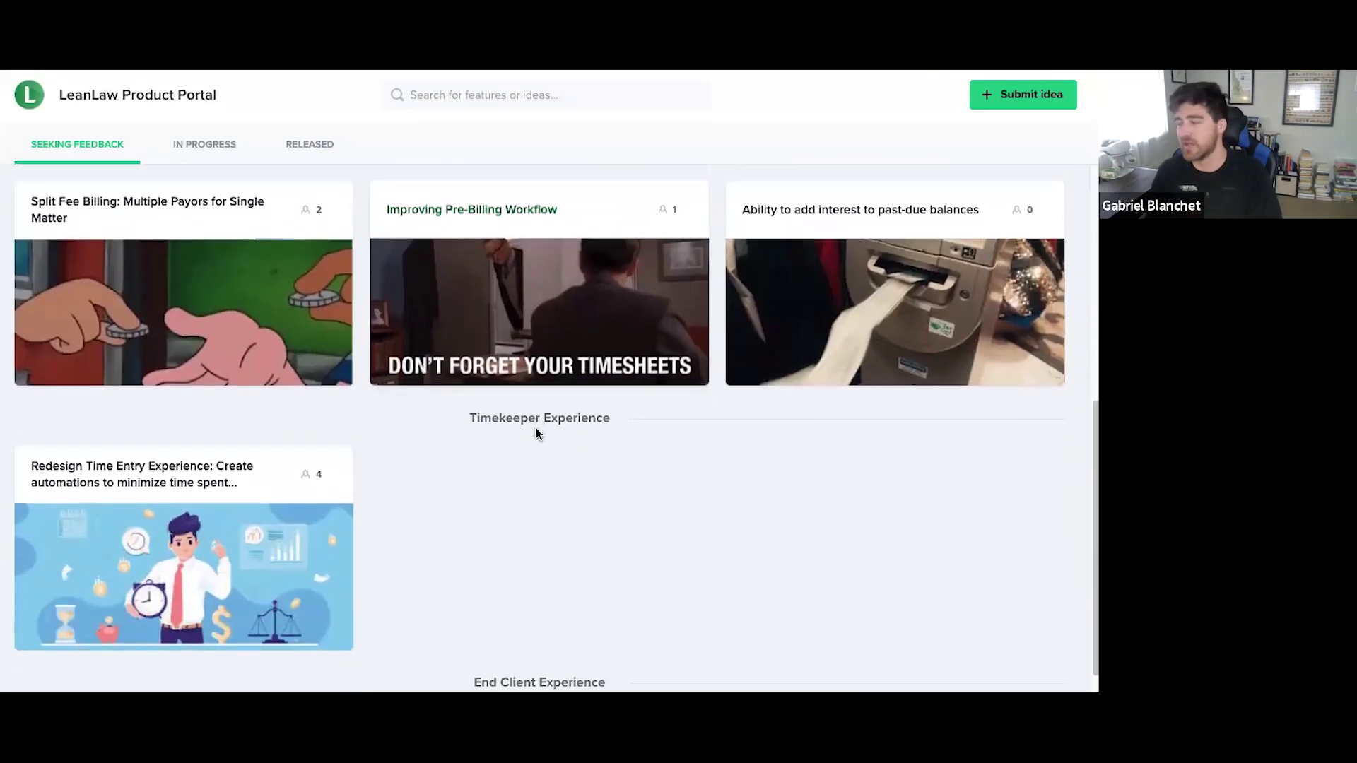
pyautogui.scroll(-2, 564, 476)
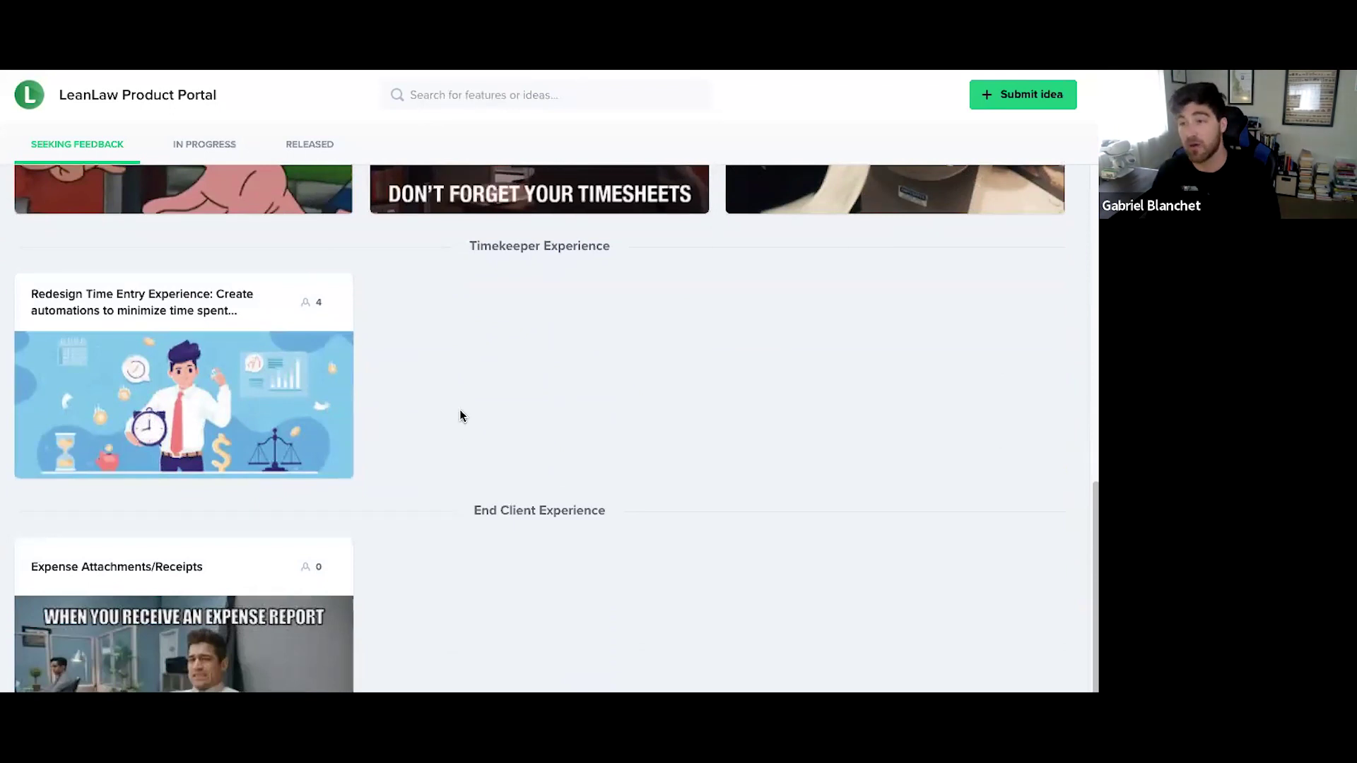
pyautogui.scroll(8, 459, 416)
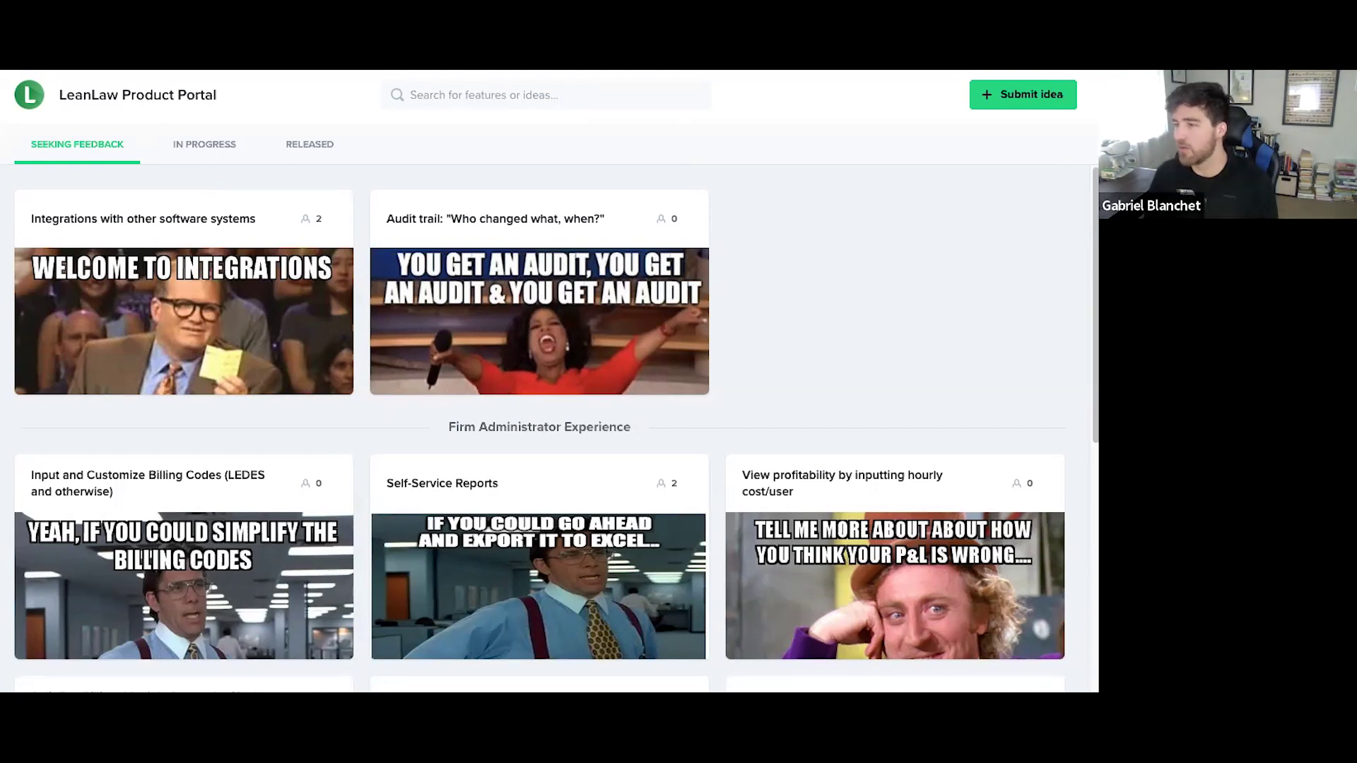
# Bring the video "Kapture 2023-03-15 at 14.58.14.mp4" into view over the portal and enlarge its window to the full screen width.
pyautogui.moveTo(0, 212); pyautogui.dragTo(89, 79)
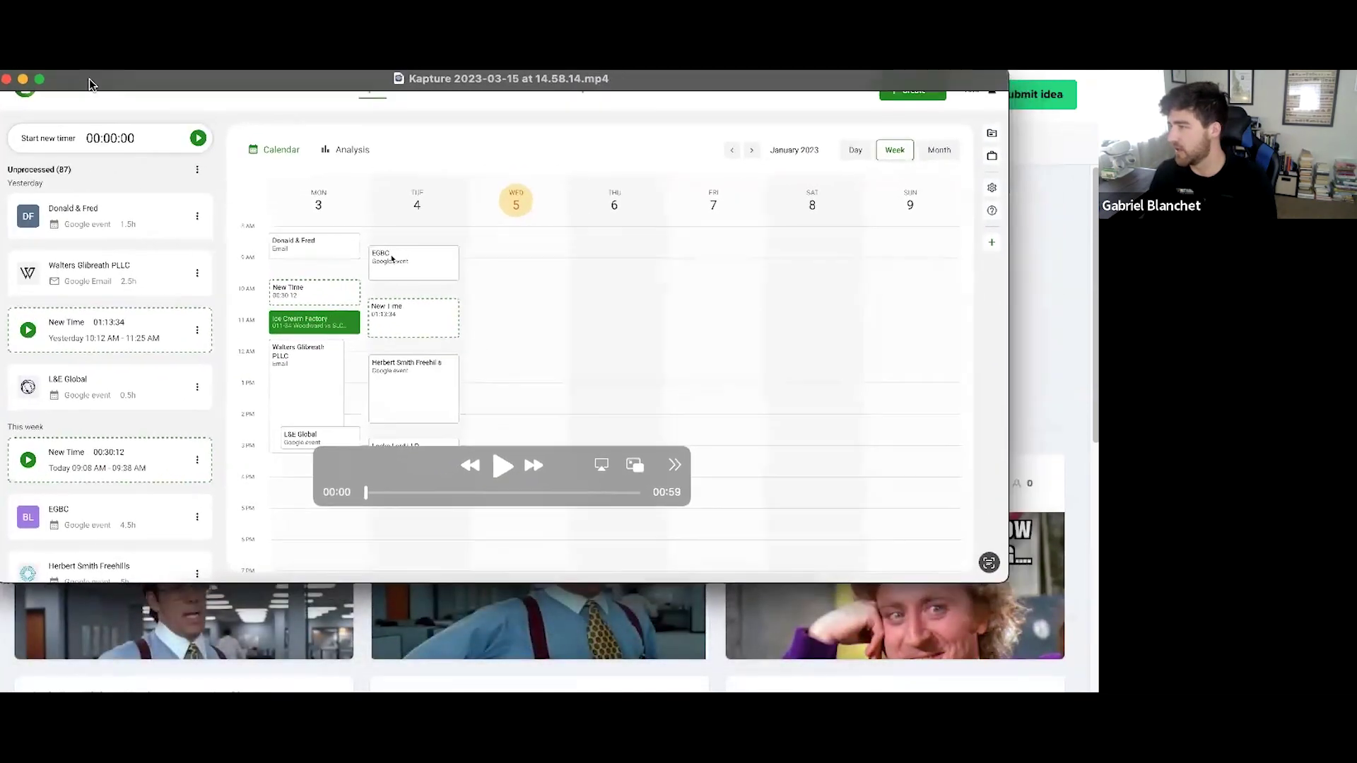
pyautogui.moveTo(1004, 585); pyautogui.dragTo(1099, 635)
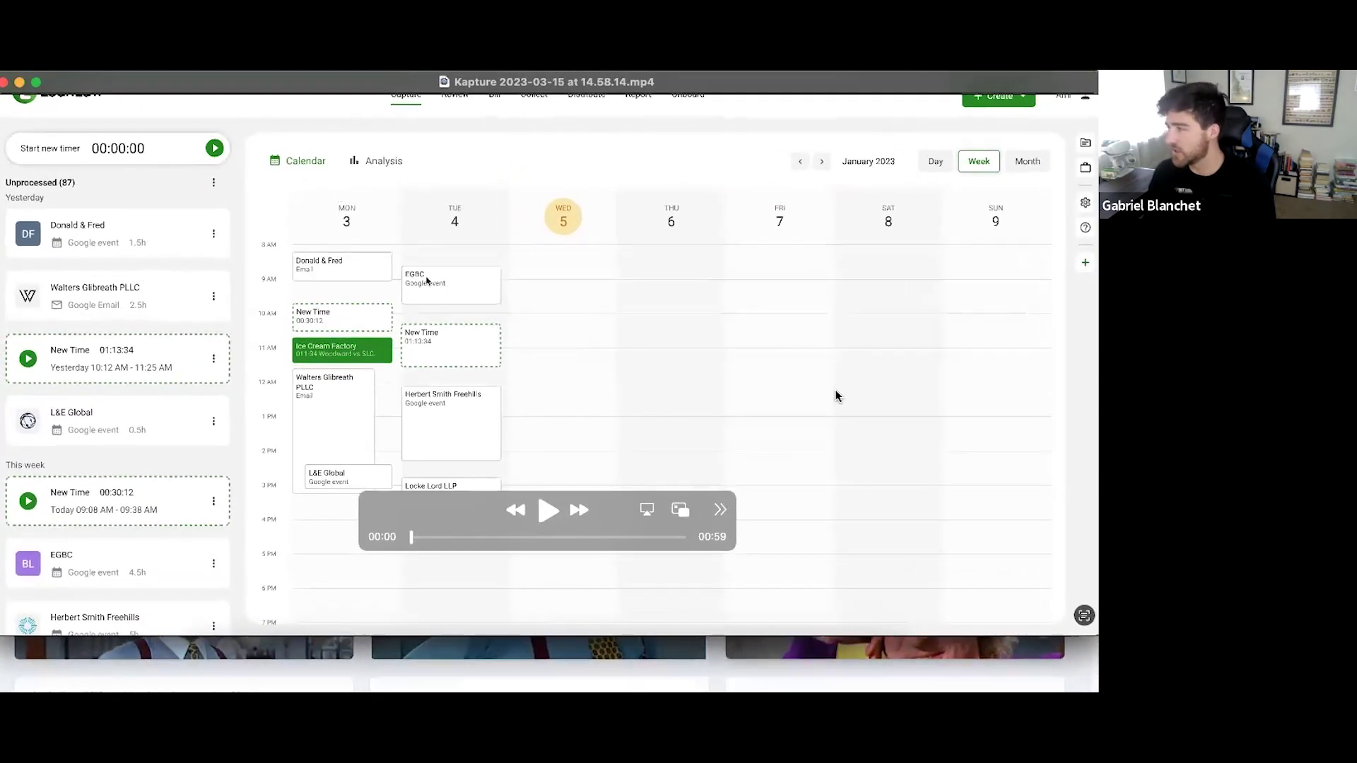